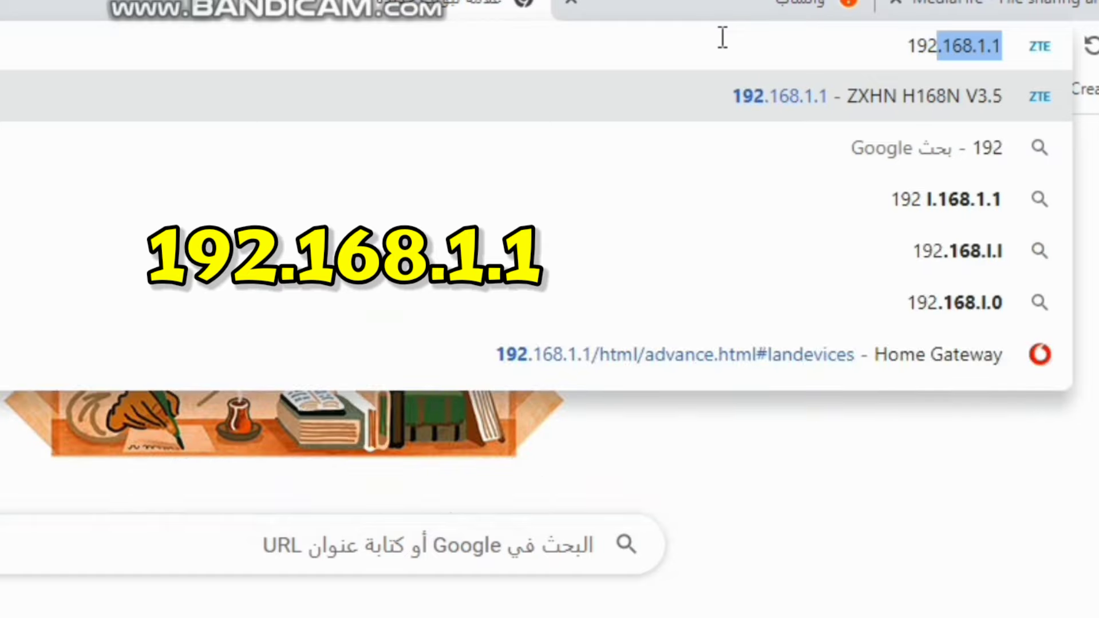
Enter the router address 192.168.1.1 in Chrome's address bar.
{"action": "type", "text": "."}
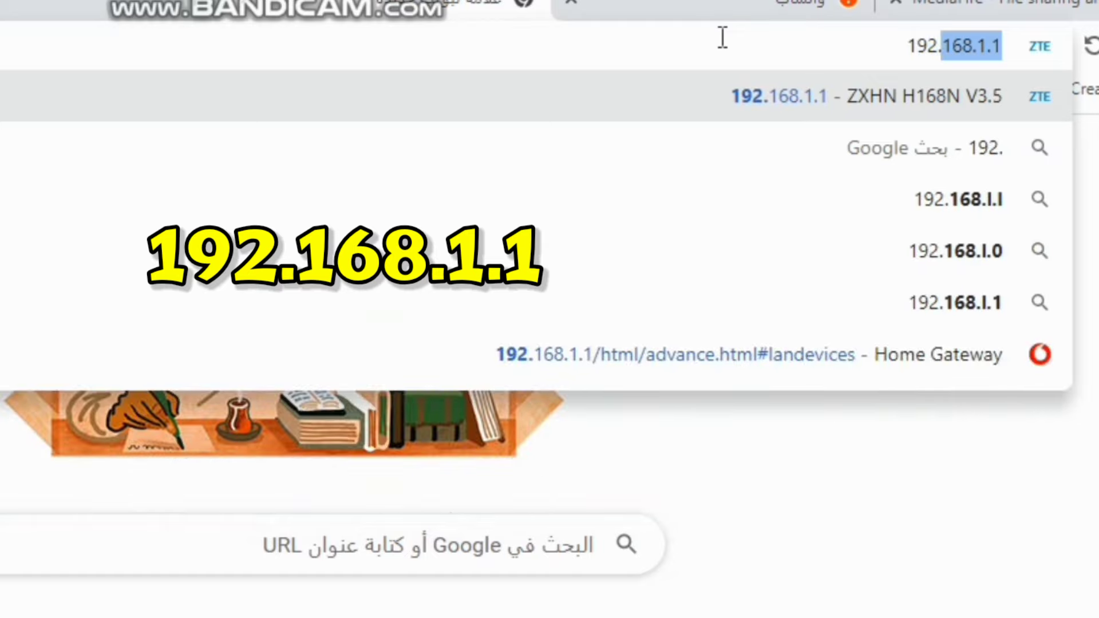
{"action": "type", "text": "168."}
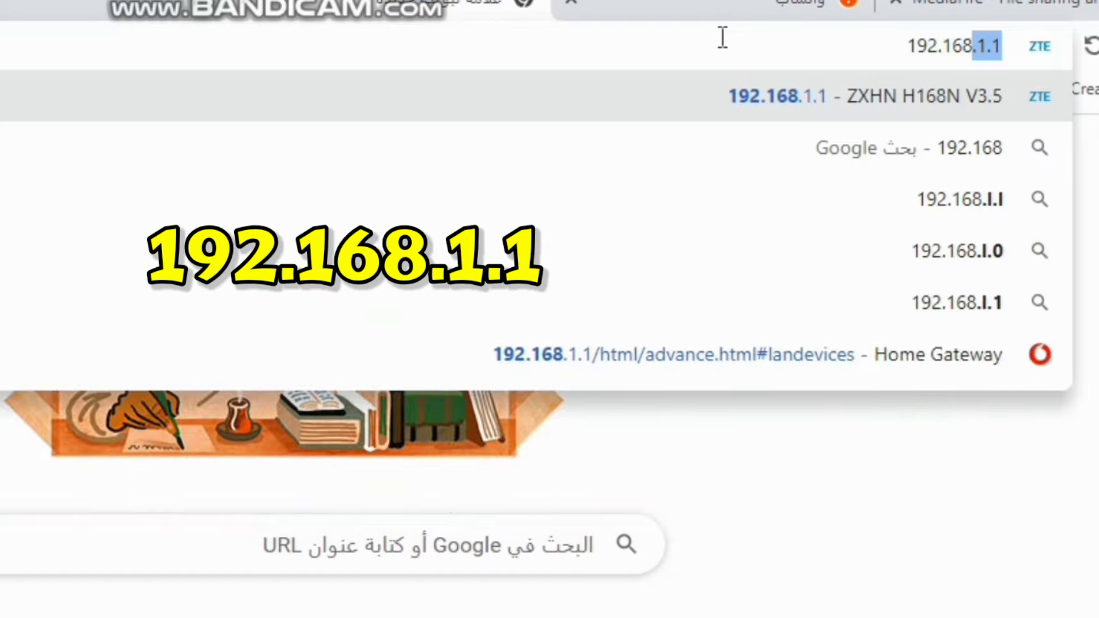
{"action": "type", "text": "1.1"}
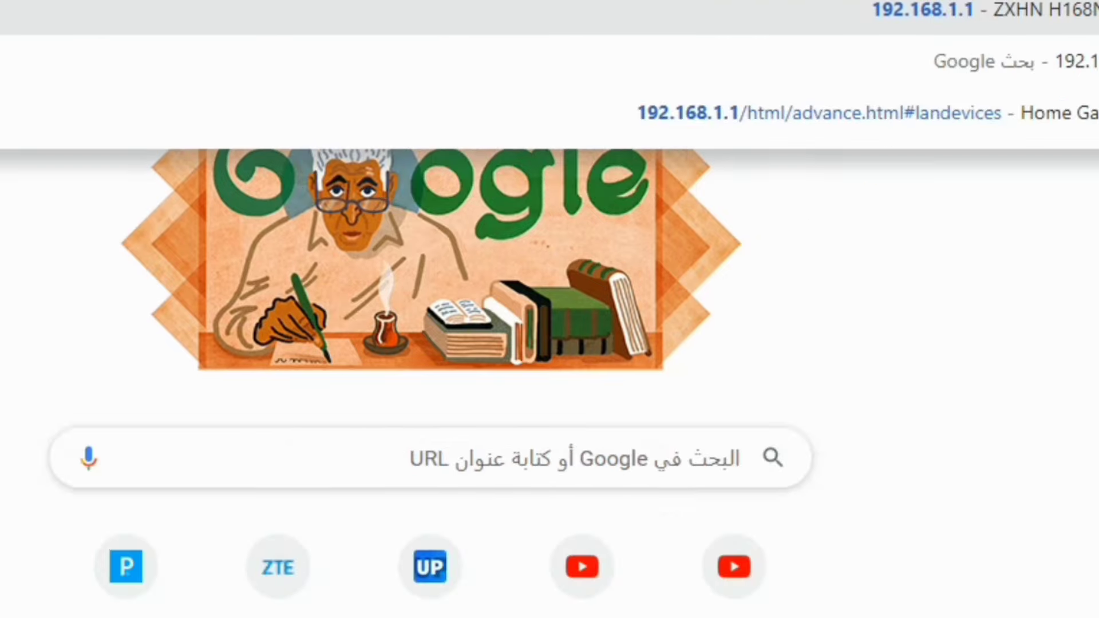
Load the router login page and enter username admin with the router's password.
{"action": "key", "text": "Return"}
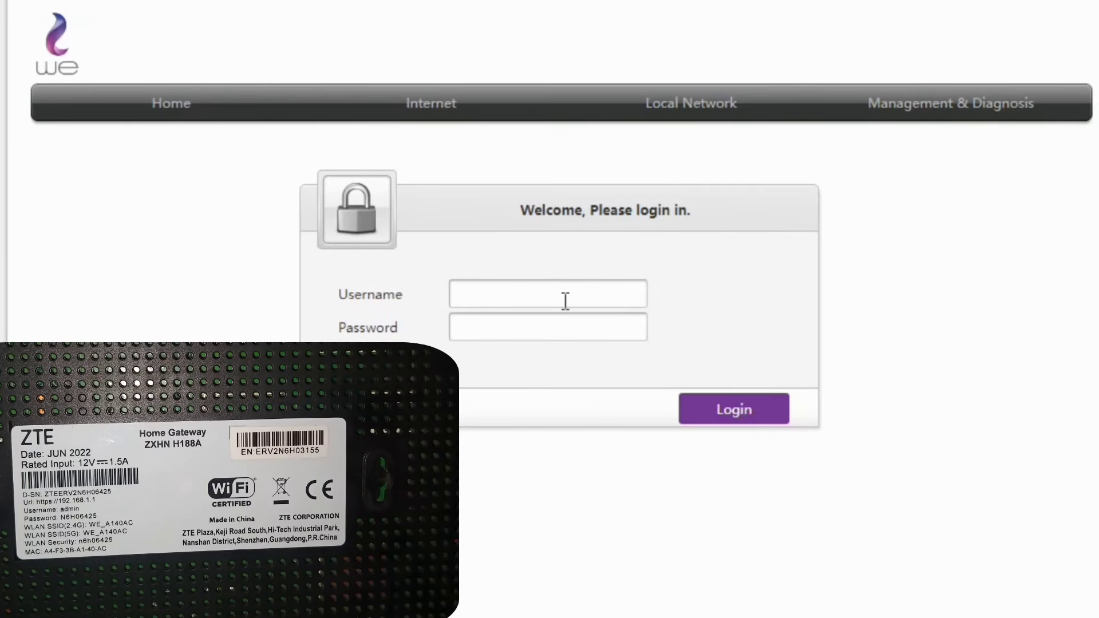
{"action": "type", "text": "a"}
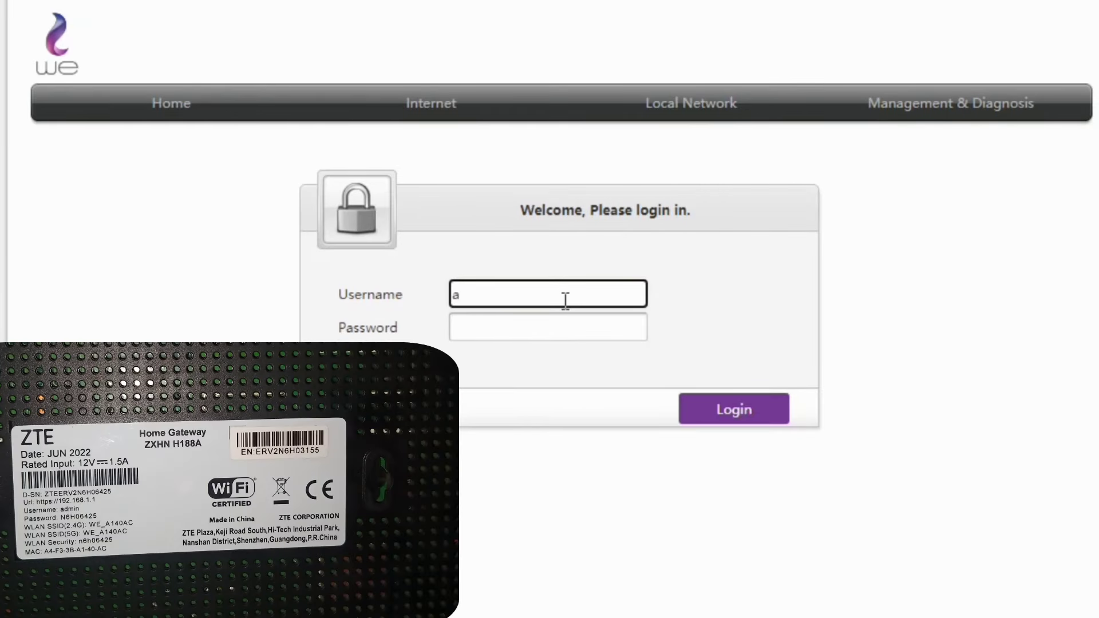
{"action": "type", "text": "dmin"}
{"action": "left_click", "coordinate": [542, 326]}
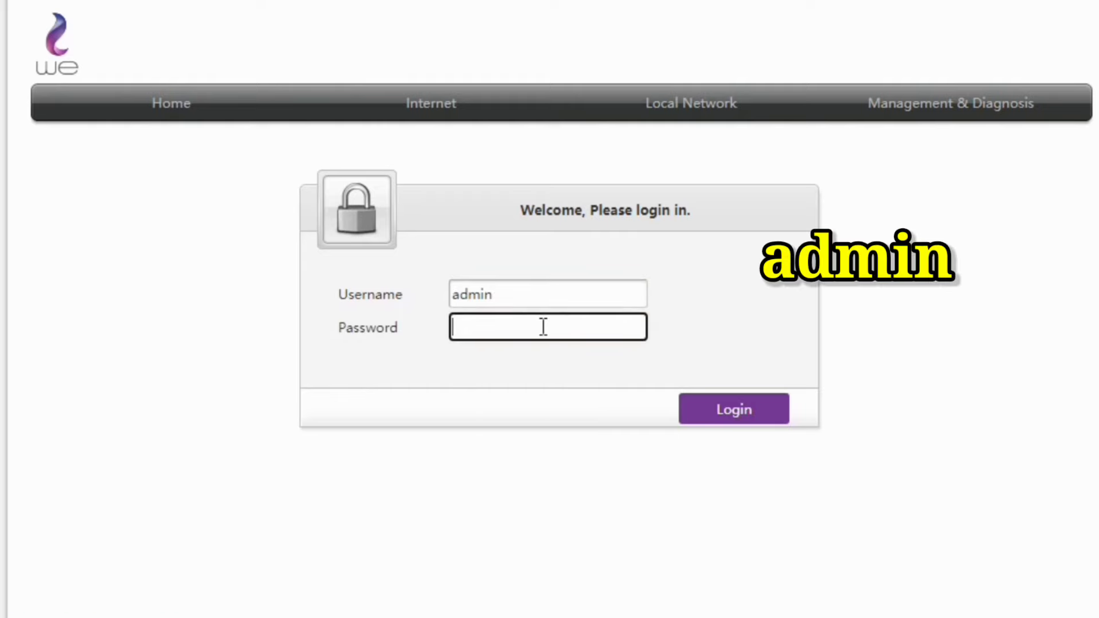
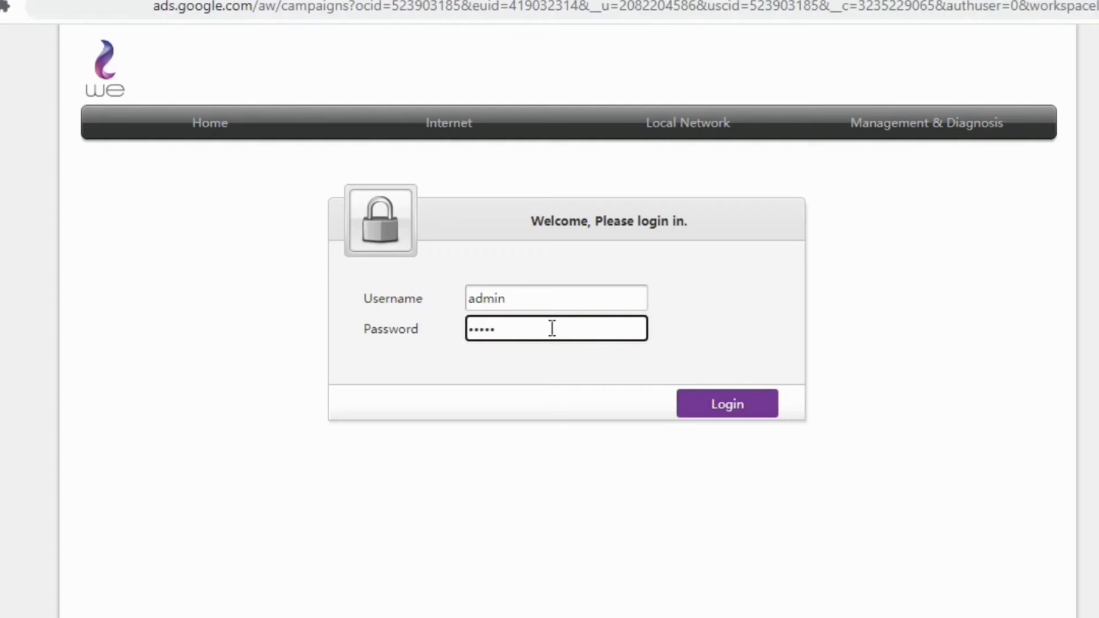
Log in, dismiss the Translate offer, and open Local Network > WLAN > WLAN Basic SSID Configuration.
{"action": "left_click", "coordinate": [717, 412]}
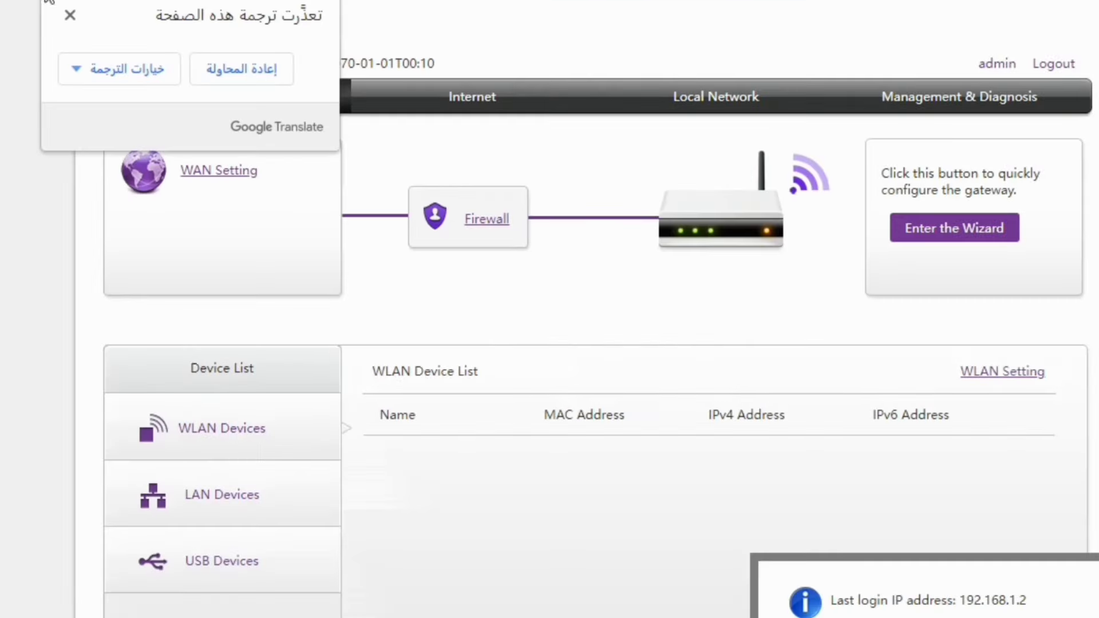
{"action": "left_click", "coordinate": [70, 15]}
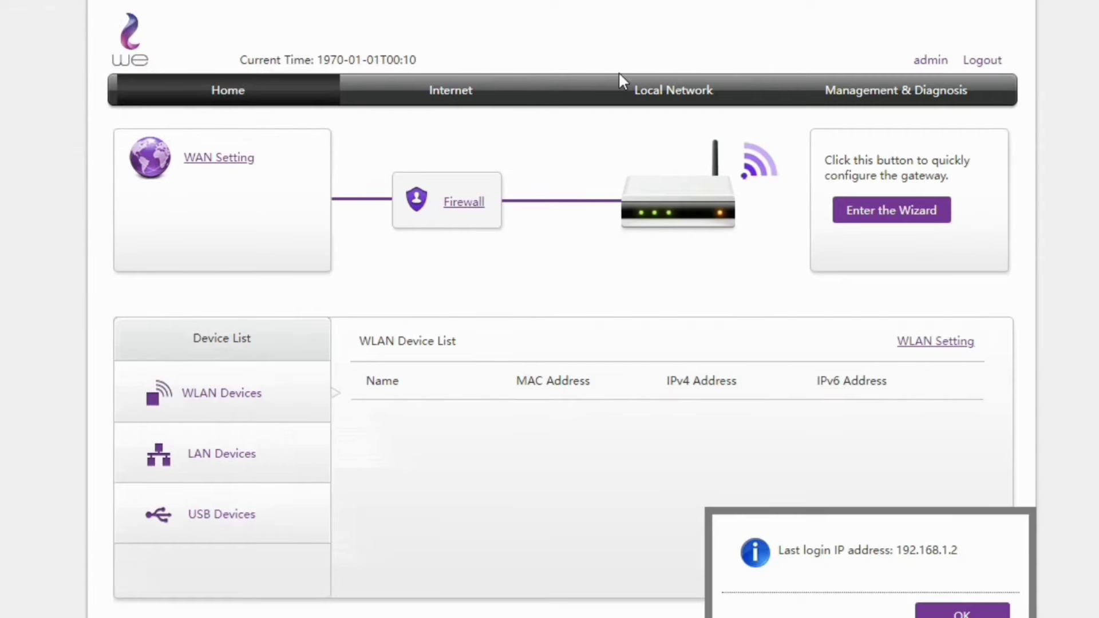
{"action": "left_click", "coordinate": [664, 94]}
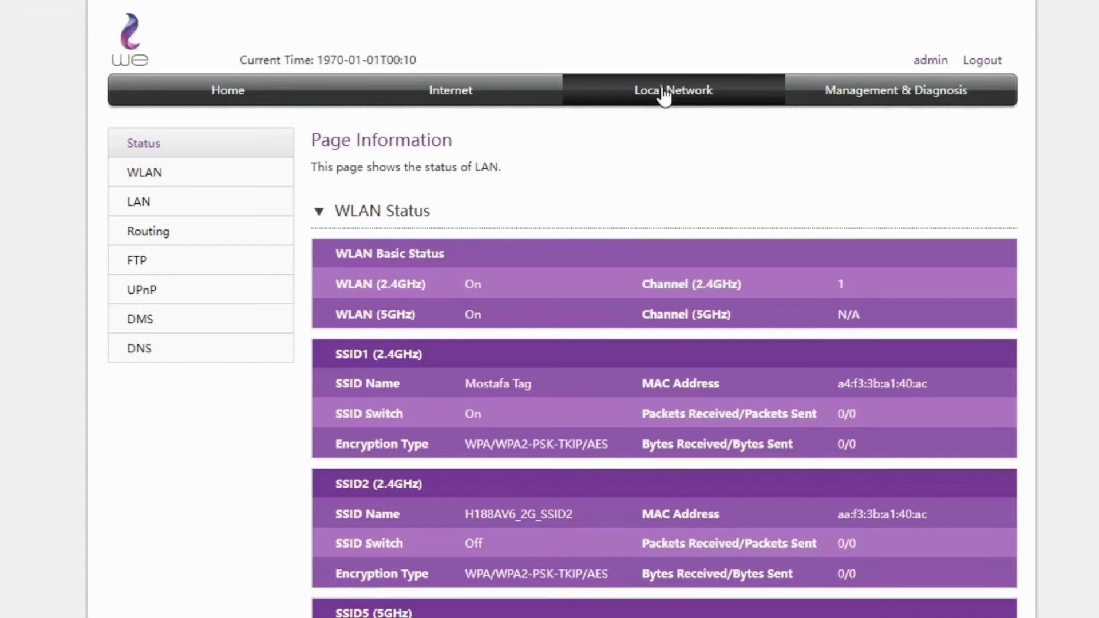
{"action": "left_click", "coordinate": [154, 179]}
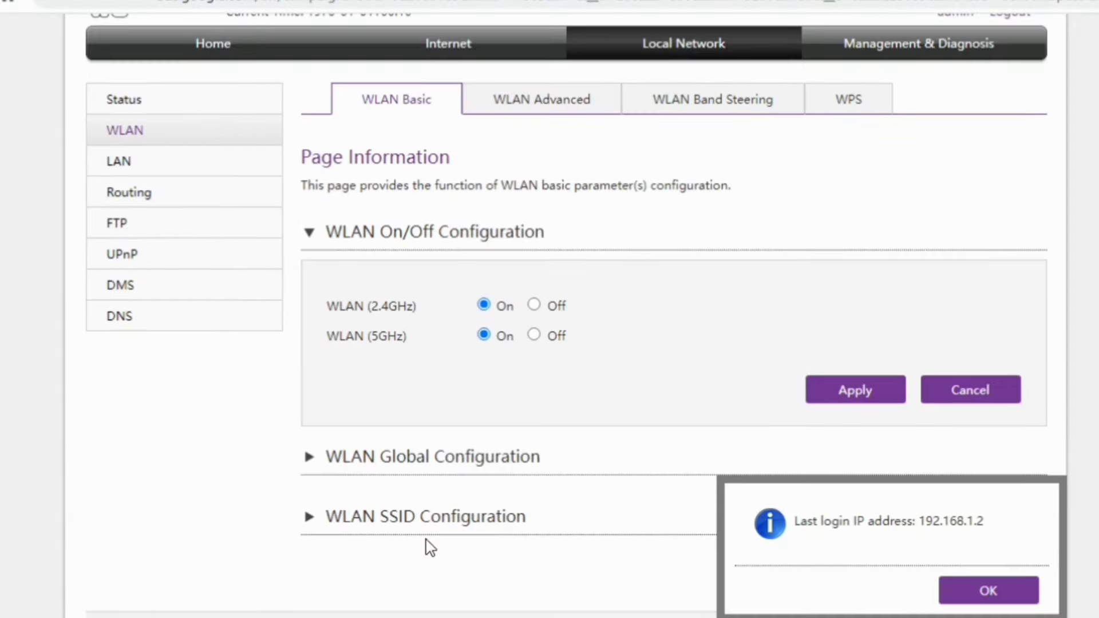
{"action": "left_click", "coordinate": [444, 541]}
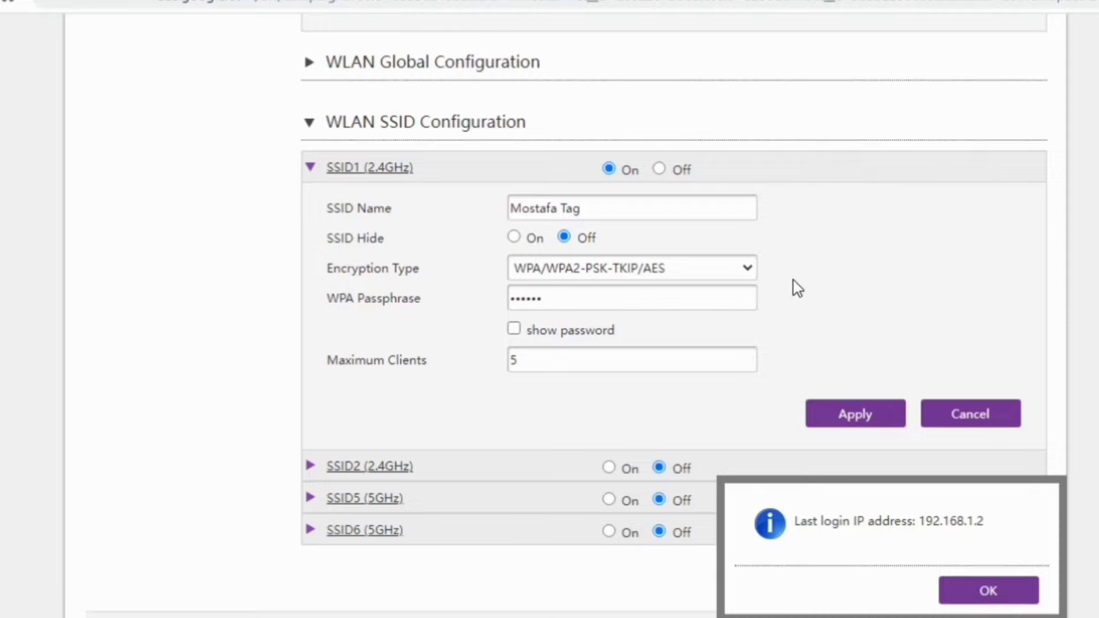
Rename SSID1 to the new network name, keeping WPA/WPA2-PSK-TKIP/AES encryption.
{"action": "left_click", "coordinate": [631, 209]}
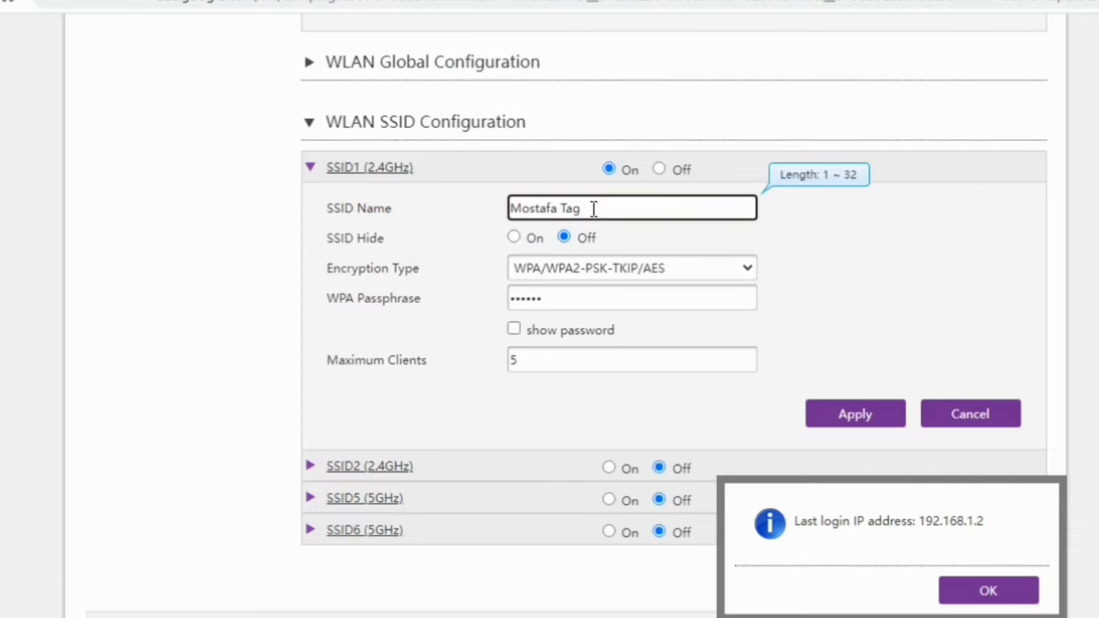
{"action": "key", "text": "BackSpace"}
{"action": "key", "text": "BackSpace"}
{"action": "key", "text": "BackSpace"}
{"action": "key", "text": "BackSpace"}
{"action": "key", "text": "BackSpace"}
{"action": "key", "text": "BackSpace"}
{"action": "key", "text": "BackSpace"}
{"action": "key", "text": "BackSpace"}
{"action": "key", "text": "BackSpace"}
{"action": "key", "text": "BackSpace"}
{"action": "key", "text": "BackSpace"}
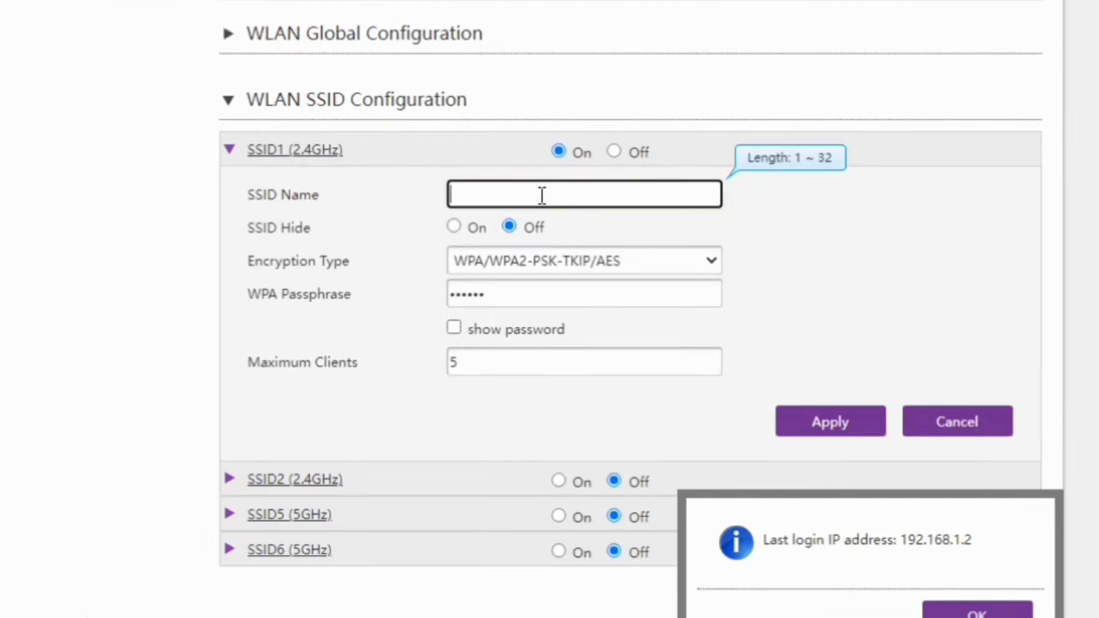
{"action": "type", "text": "abdo"}
{"action": "left_click", "coordinate": [529, 255]}
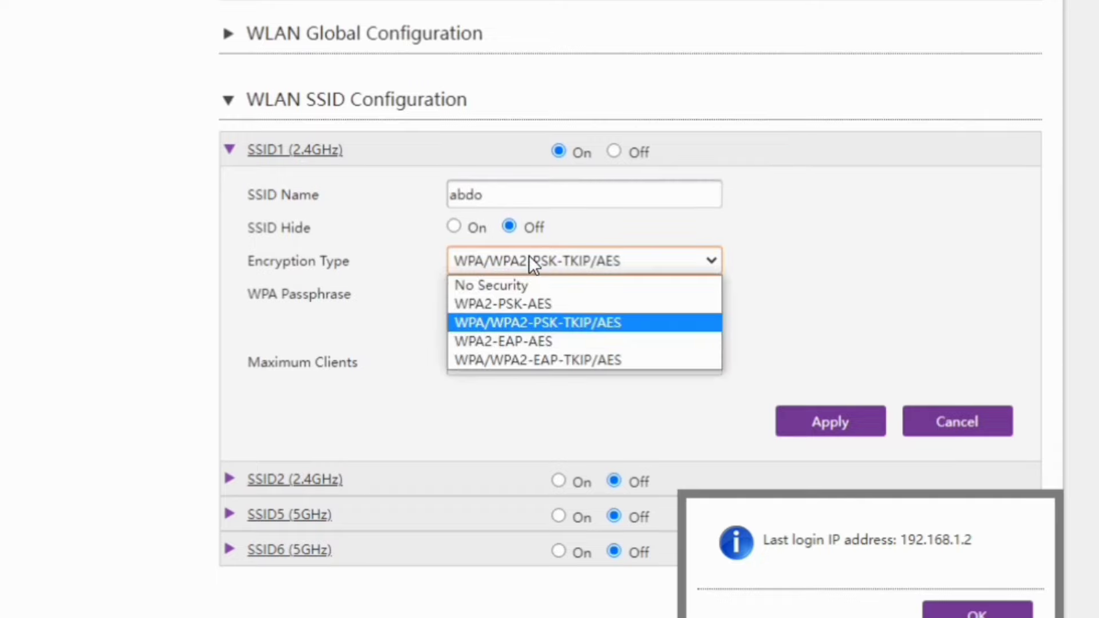
{"action": "left_click", "coordinate": [569, 326]}
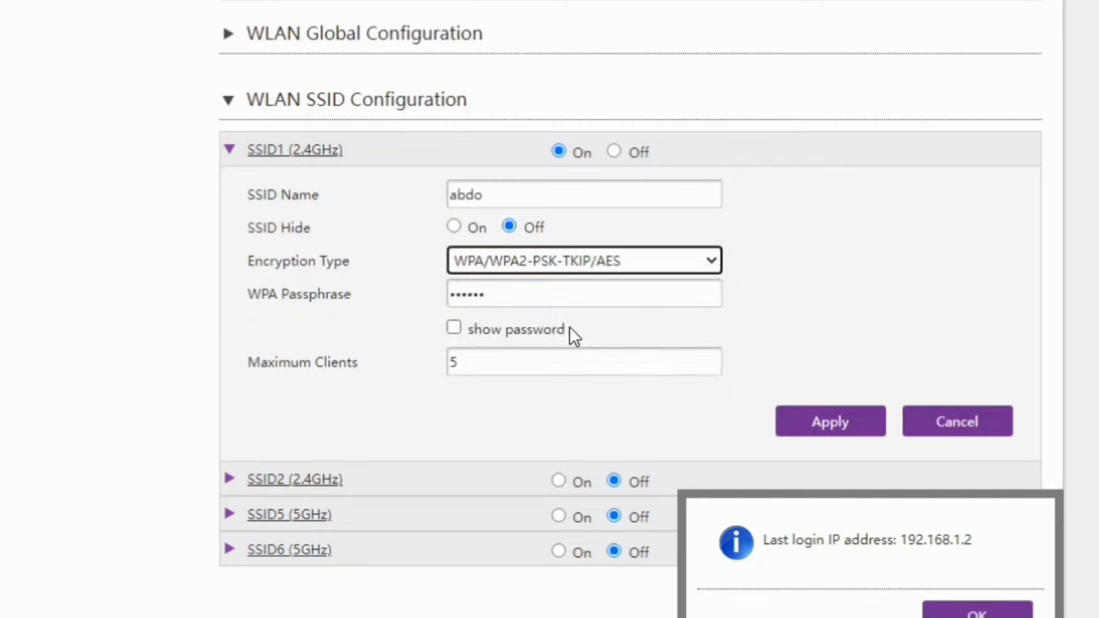
Replace SSID1's WPA passphrase with the new 11-character passphrase.
{"action": "left_click", "coordinate": [531, 293]}
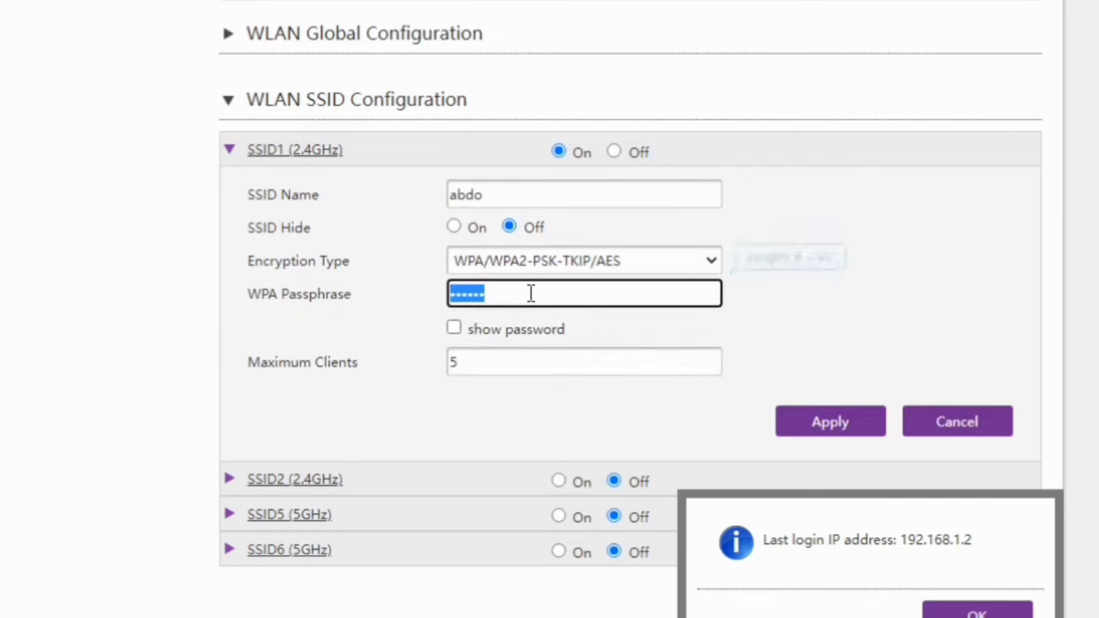
{"action": "left_click", "coordinate": [490, 335]}
{"action": "left_click", "coordinate": [498, 331]}
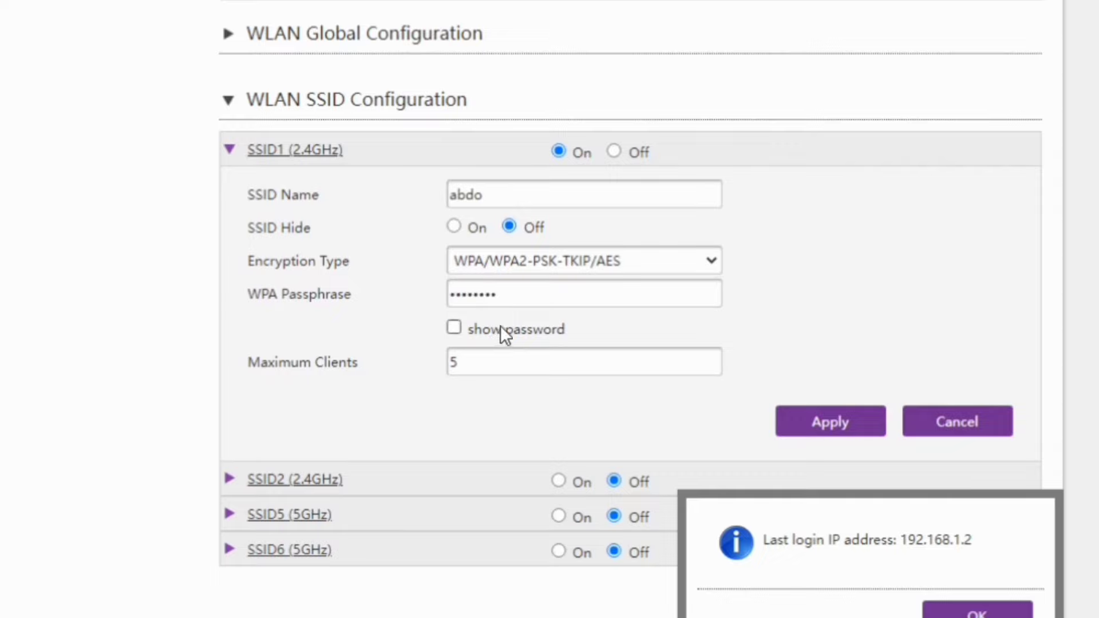
{"action": "left_click", "coordinate": [527, 306]}
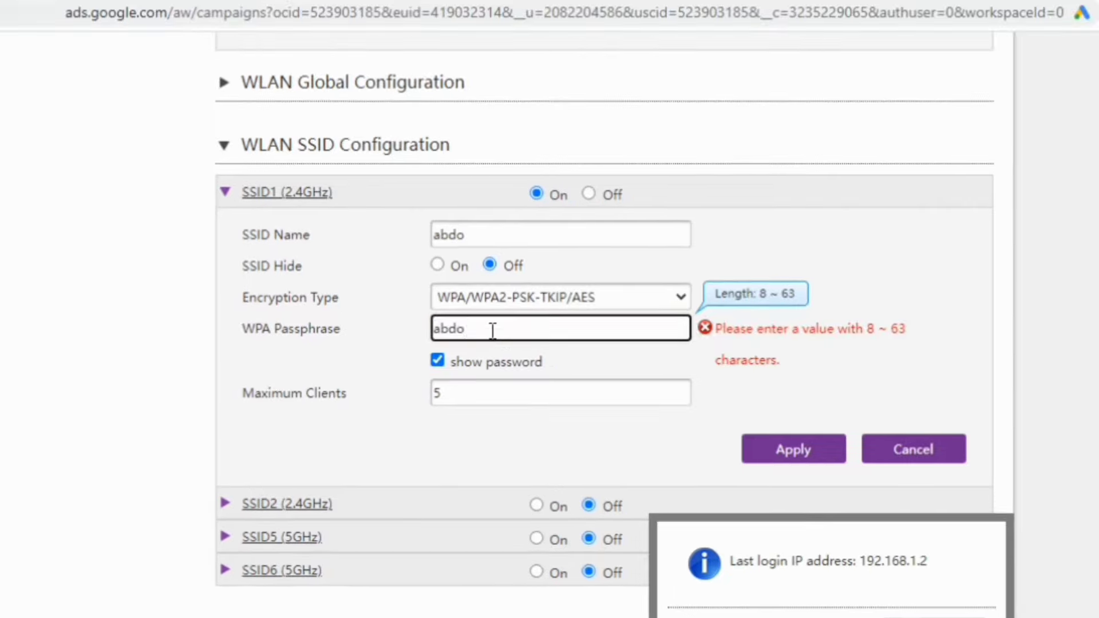
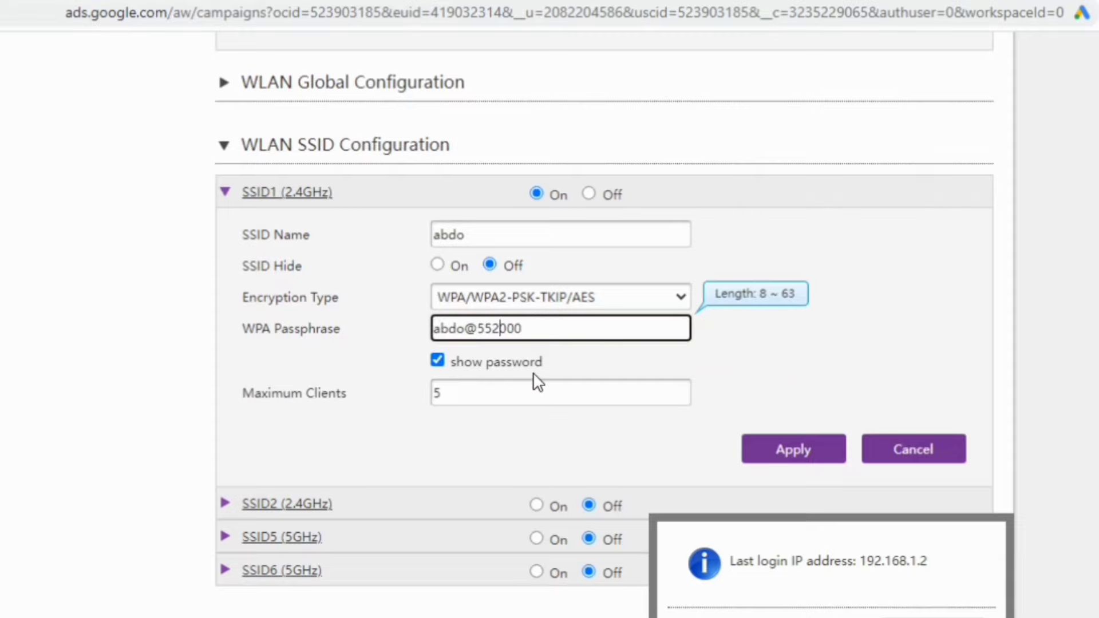
Set SSID1's Maximum Clients to 7 and turn SSID Hide on.
{"action": "left_click", "coordinate": [469, 386]}
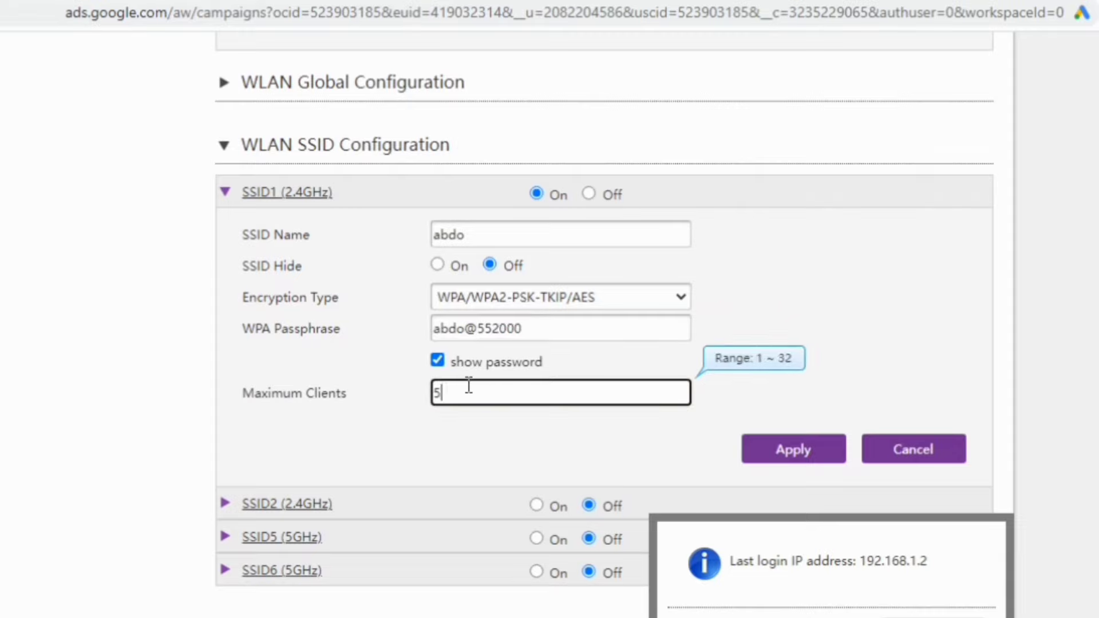
{"action": "key", "text": "BackSpace"}
{"action": "type", "text": "7"}
{"action": "left_click", "coordinate": [437, 265]}
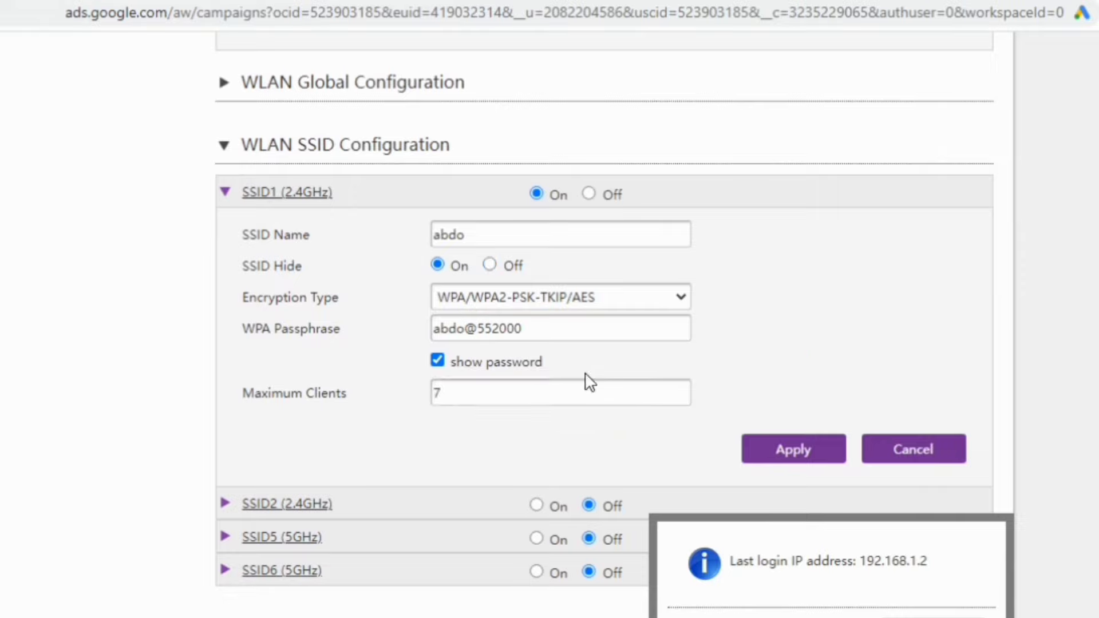
Apply SSID1's settings and switch SSID5 (5GHz) on.
{"action": "left_click", "coordinate": [758, 457]}
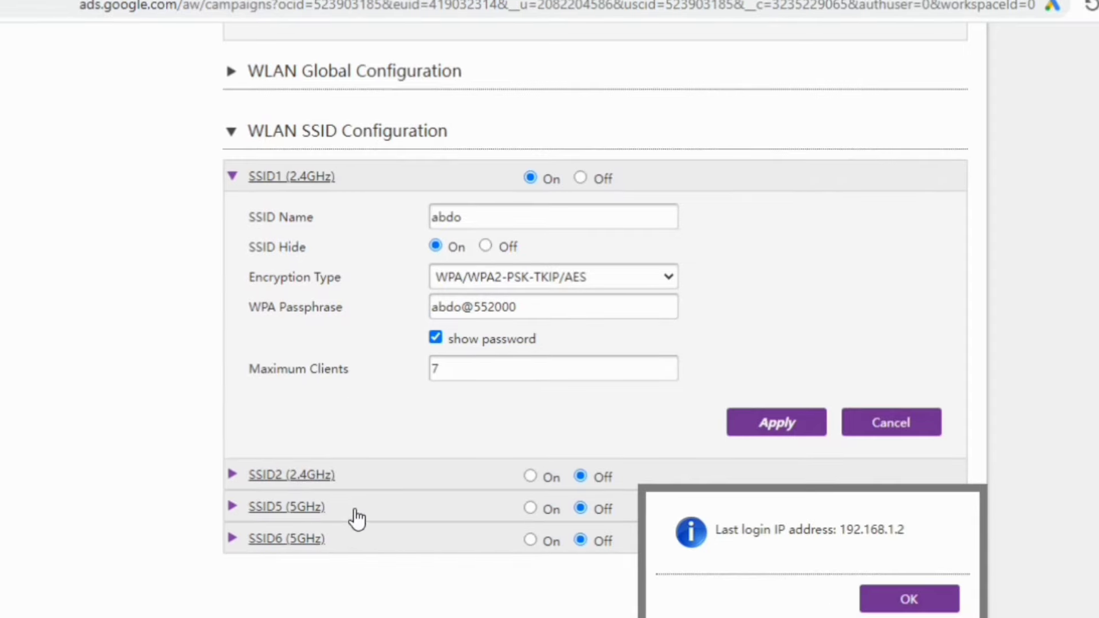
{"action": "left_click", "coordinate": [312, 514]}
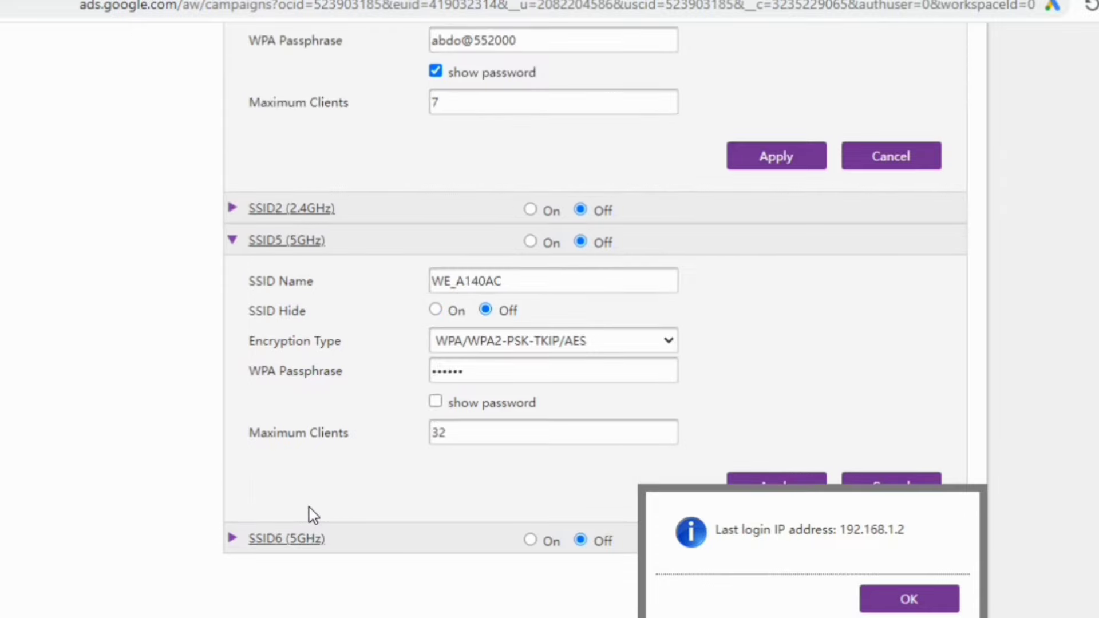
{"action": "left_click", "coordinate": [531, 242]}
Expand SSID2 (2.4GHz) settings and select SSID1's network name to copy.
{"action": "left_click", "coordinate": [325, 208]}
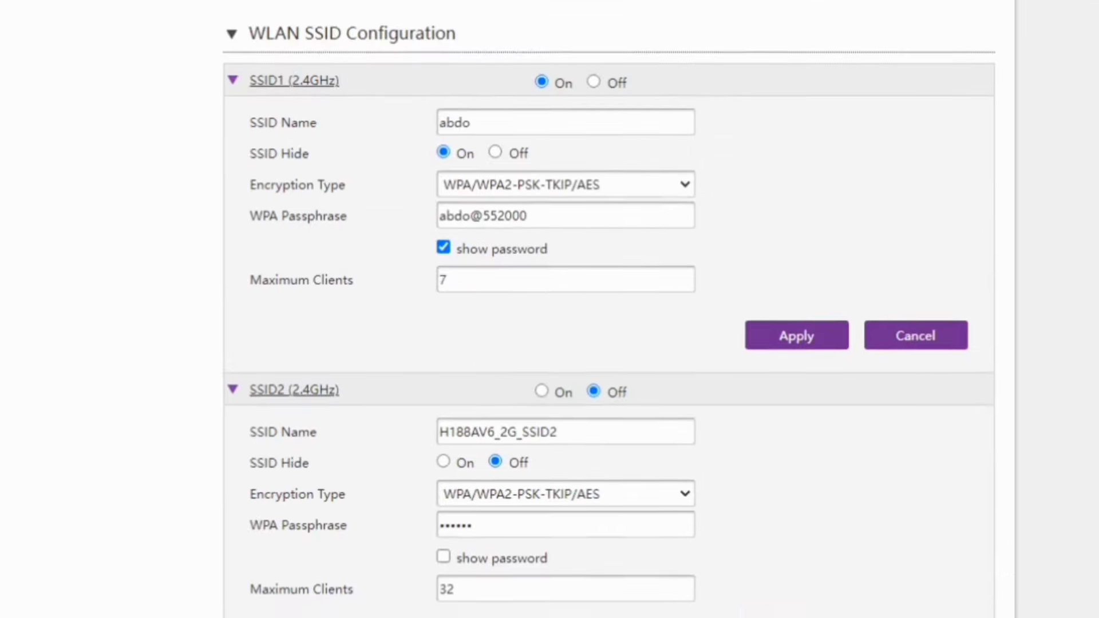
{"action": "scroll", "coordinate": [609, 309], "scroll_direction": "down", "scroll_amount": 1}
{"action": "scroll", "coordinate": [609, 309], "scroll_direction": "down", "scroll_amount": 1}
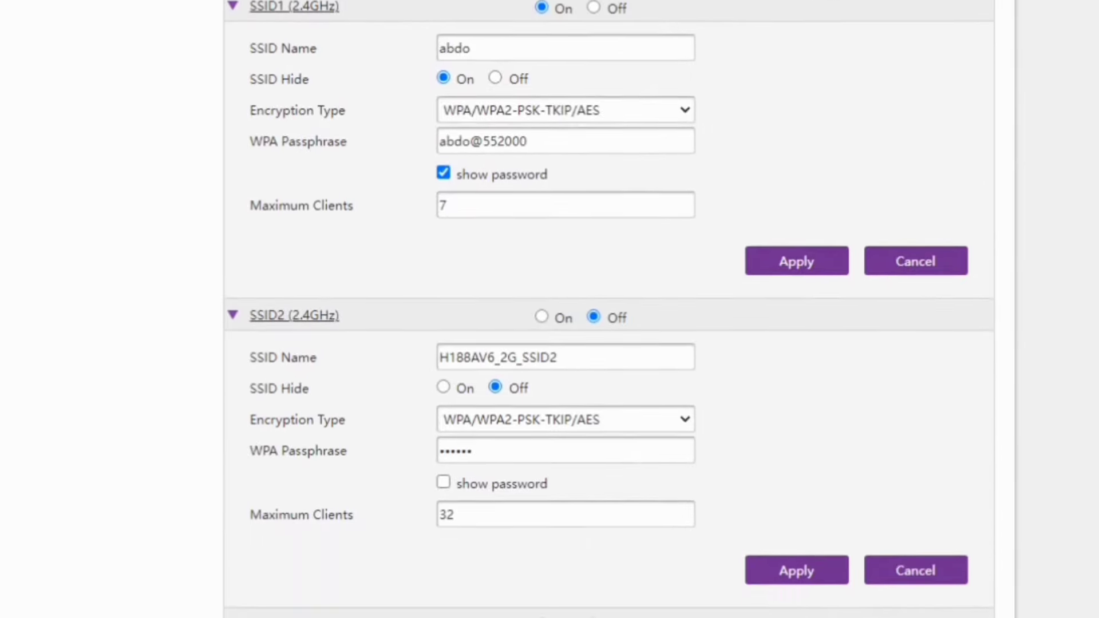
{"action": "double_click", "coordinate": [533, 53]}
{"action": "key", "text": "ctrl+c"}
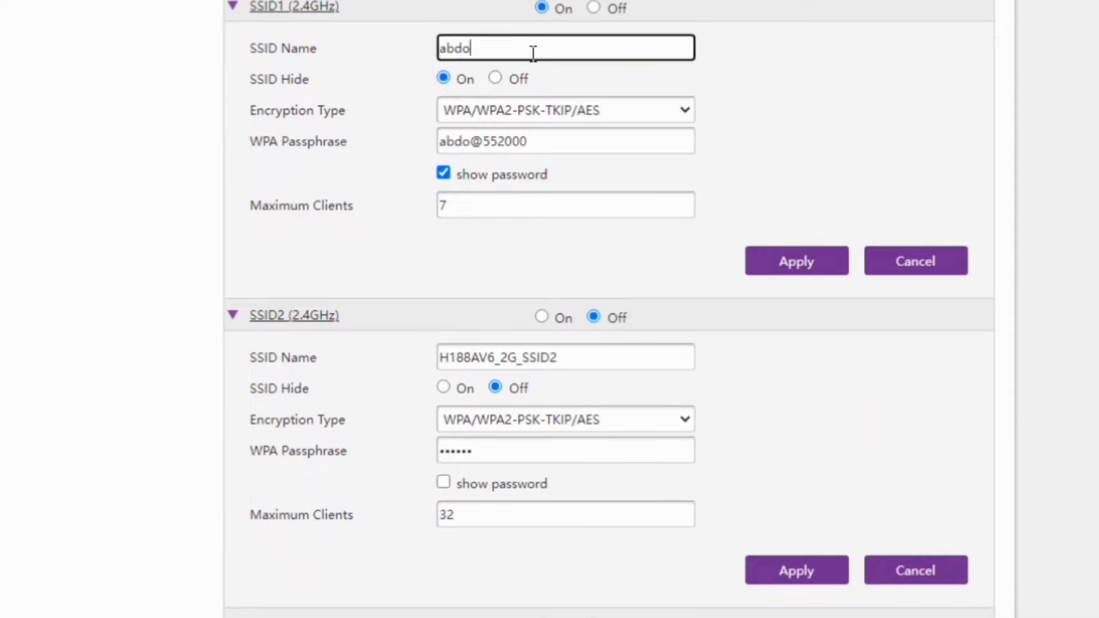
Give SSID2 SSID1's network name, turn SSID Hide on, and set Maximum Clients to 7.
{"action": "double_click", "coordinate": [504, 358]}
{"action": "key", "text": "ctrl+v"}
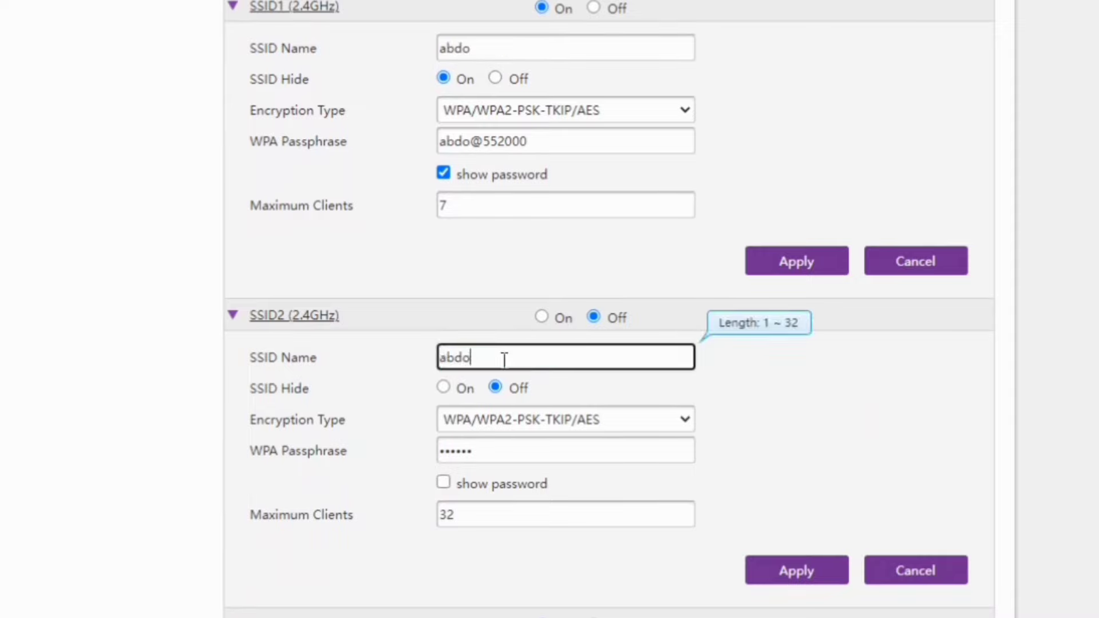
{"action": "left_click", "coordinate": [447, 387]}
{"action": "left_click", "coordinate": [466, 516]}
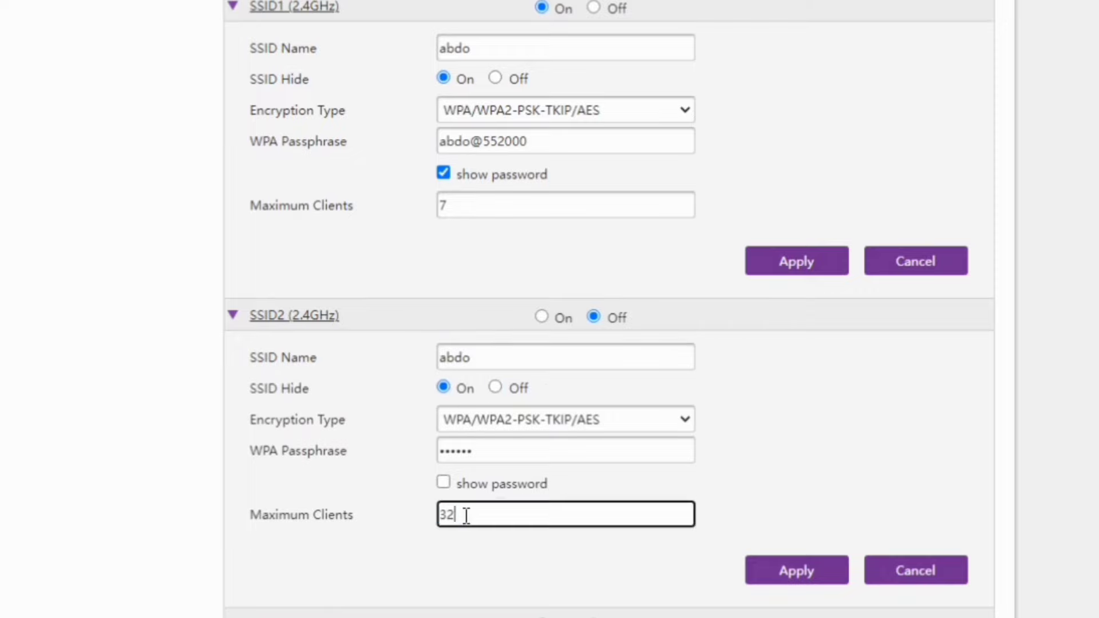
{"action": "double_click", "coordinate": [466, 515]}
{"action": "type", "text": "7"}
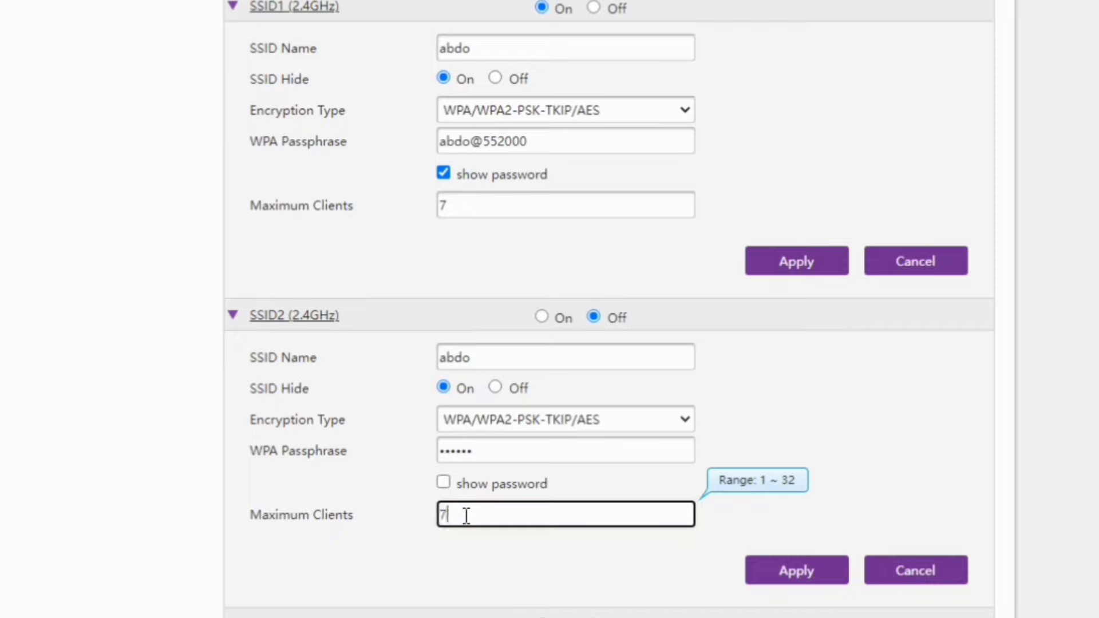
Copy SSID1's passphrase into SSID2's passphrase field and apply SSID2's settings.
{"action": "left_click", "coordinate": [480, 141]}
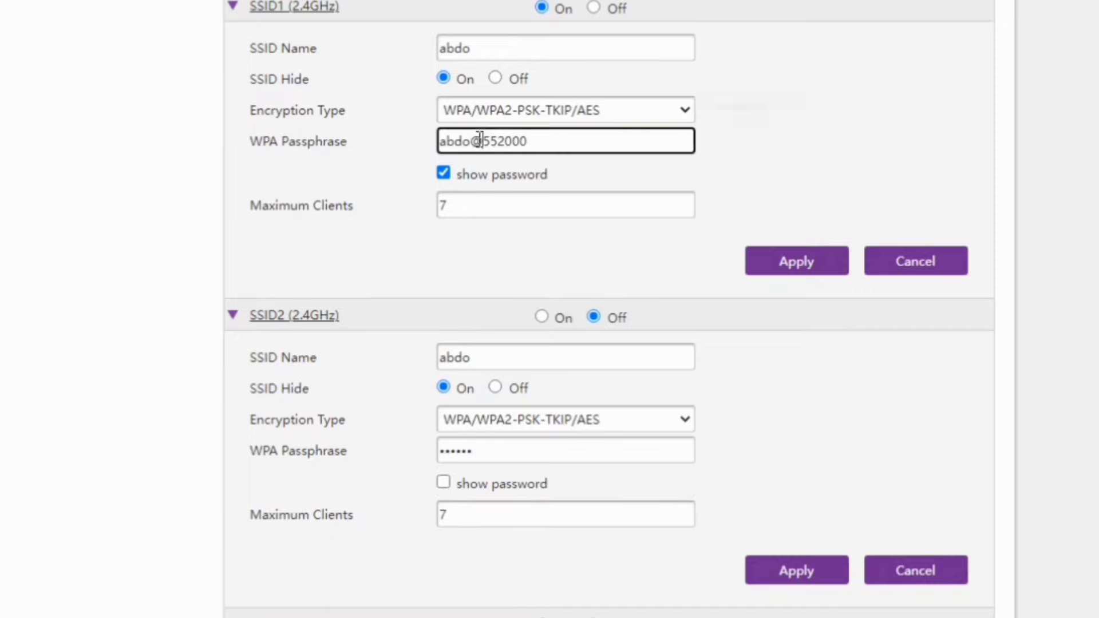
{"action": "double_click", "coordinate": [480, 140]}
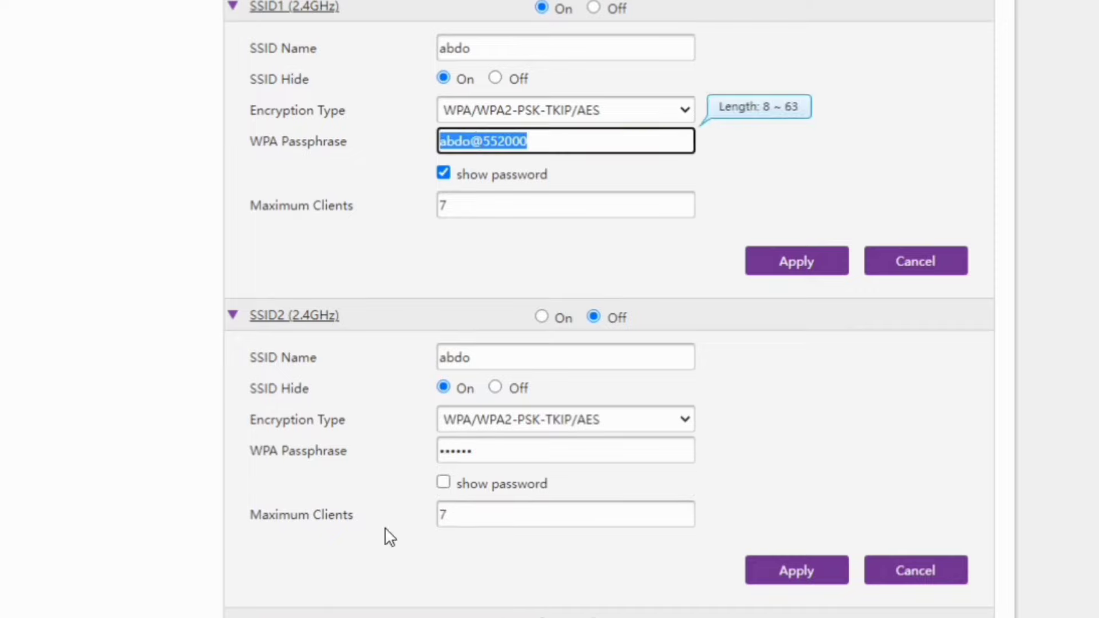
{"action": "double_click", "coordinate": [499, 449]}
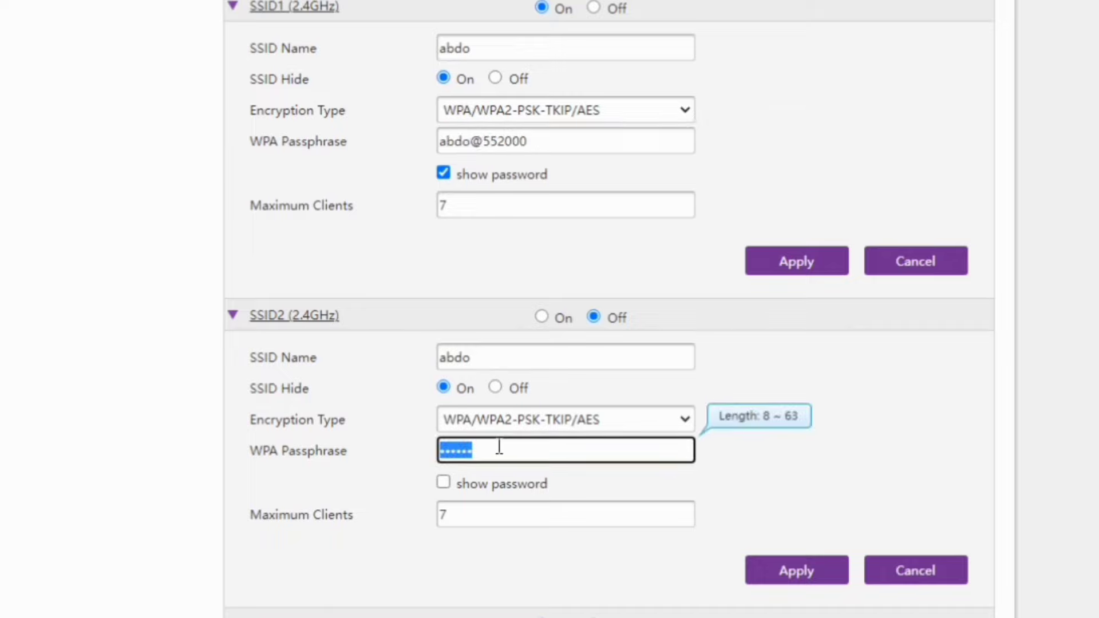
{"action": "key", "text": "ctrl+v"}
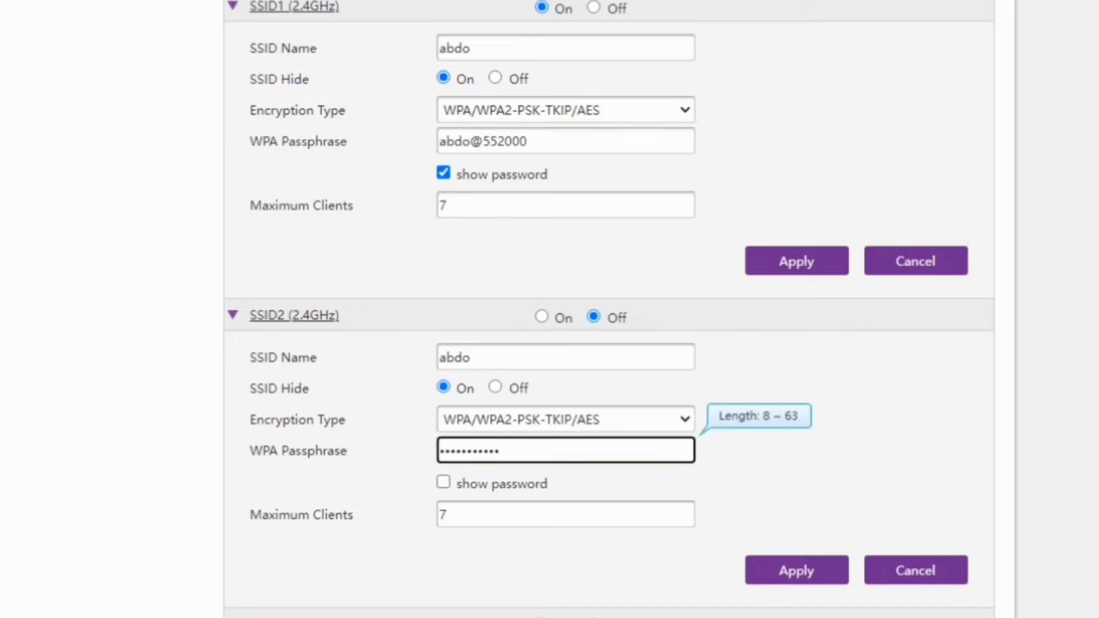
{"action": "left_click", "coordinate": [798, 577]}
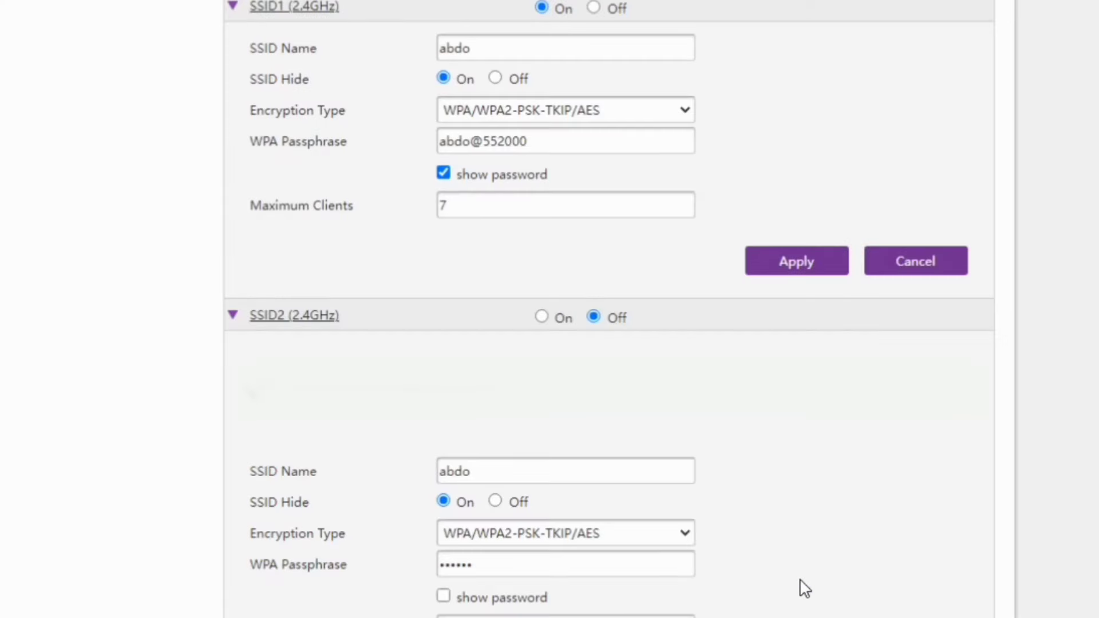
Replace SSID5's name WE_A140AC with the new network name.
{"action": "scroll", "coordinate": [609, 309], "scroll_direction": "down", "scroll_amount": 3}
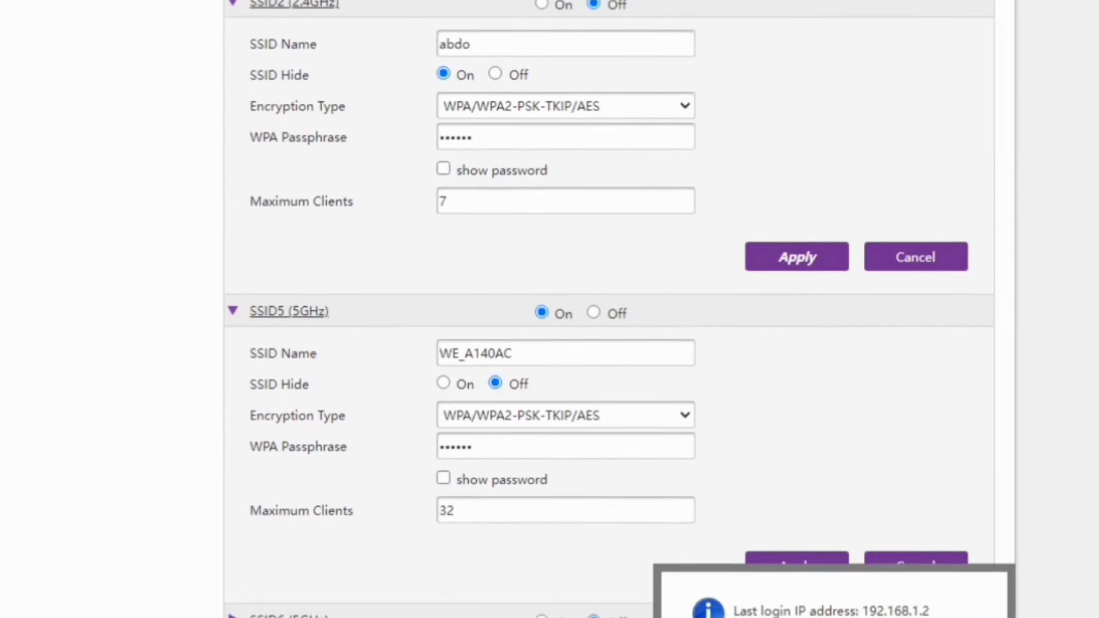
{"action": "double_click", "coordinate": [481, 356]}
{"action": "type", "text": "a"}
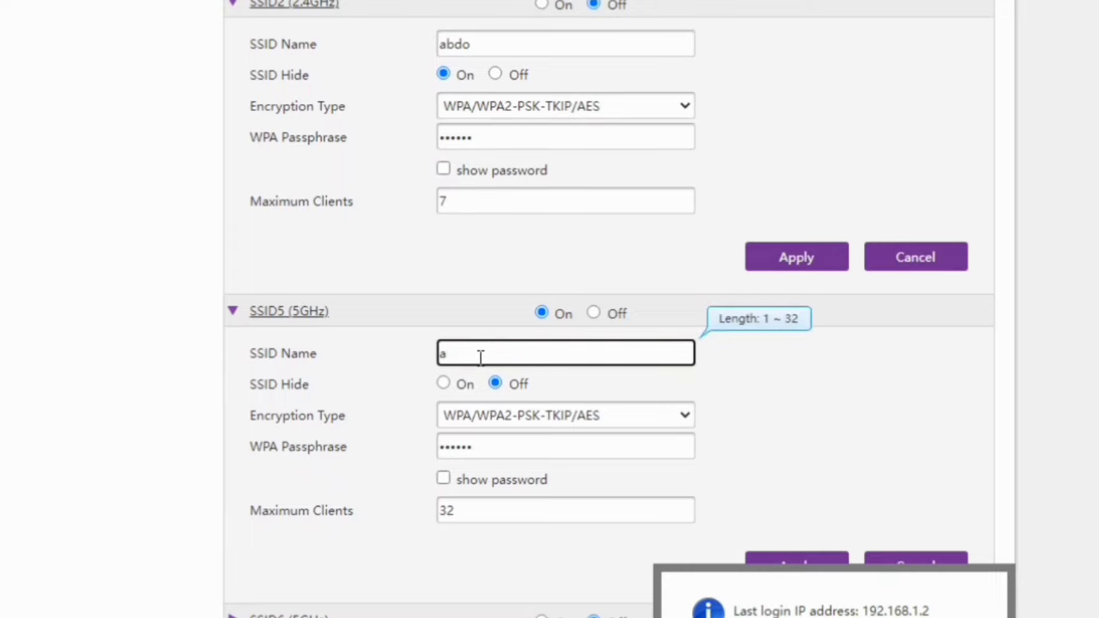
{"action": "type", "text": "bdo"}
Copy SSID2's passphrase into SSID5's passphrase field.
{"action": "left_click", "coordinate": [444, 168]}
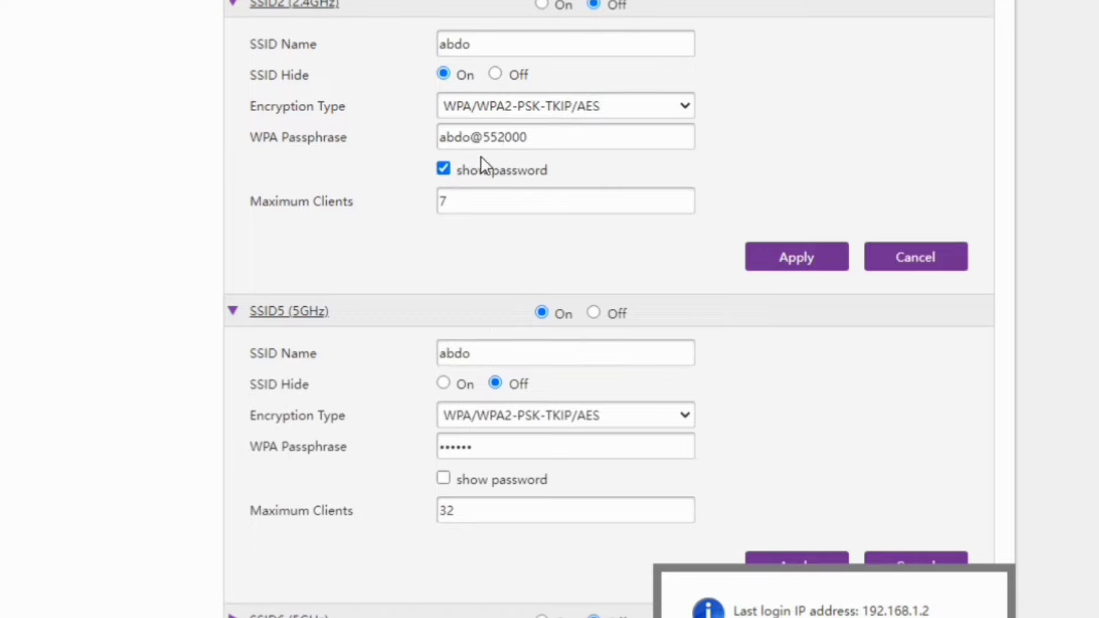
{"action": "double_click", "coordinate": [503, 142]}
{"action": "triple_click", "coordinate": [504, 142]}
{"action": "key", "text": "ctrl+c"}
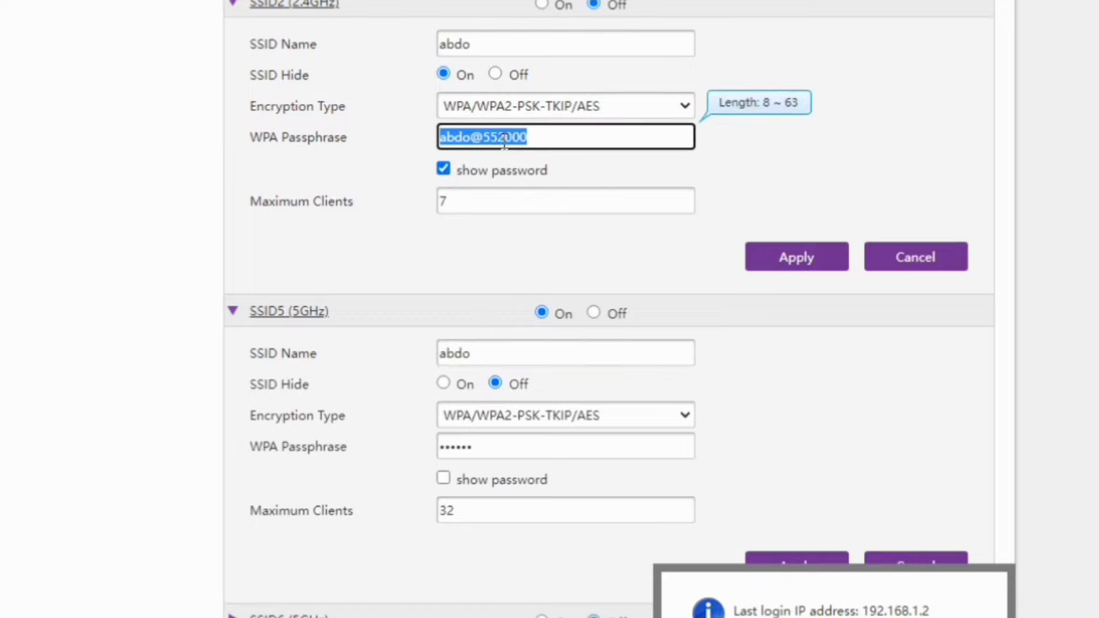
{"action": "left_click", "coordinate": [445, 478]}
{"action": "triple_click", "coordinate": [494, 447]}
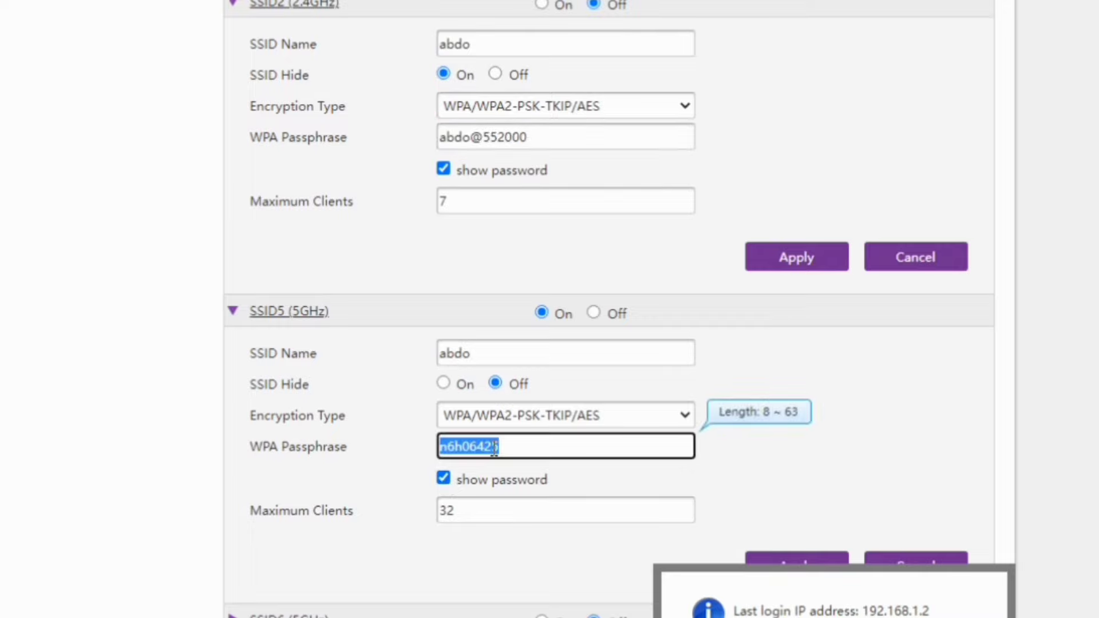
{"action": "key", "text": "ctrl+v"}
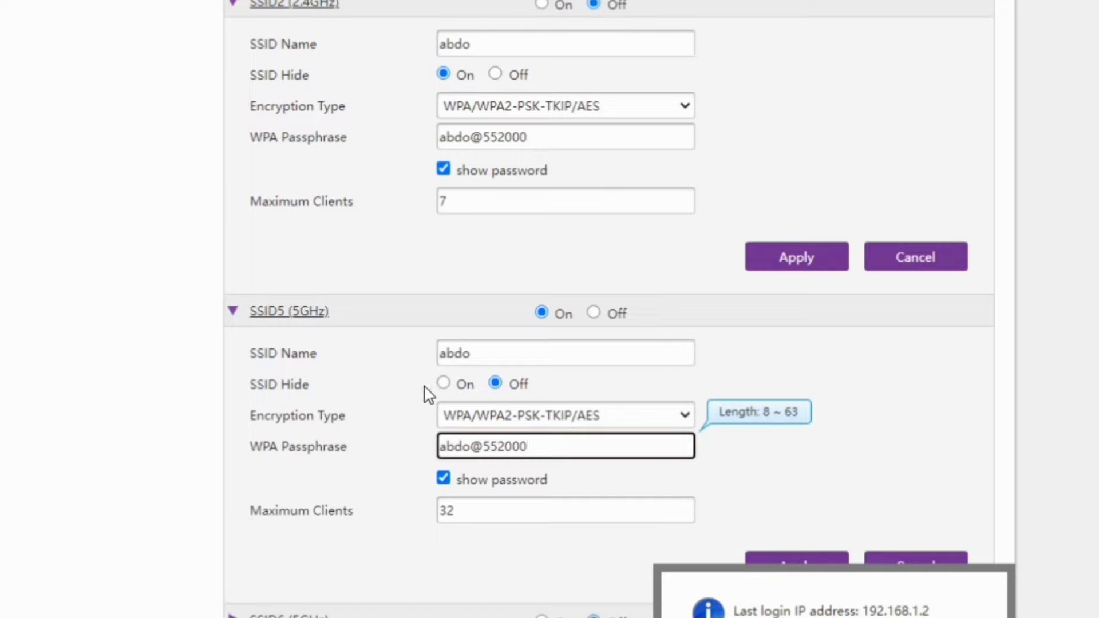
Hide SSID5, limit it to 7 clients, and apply its settings.
{"action": "left_click", "coordinate": [444, 385]}
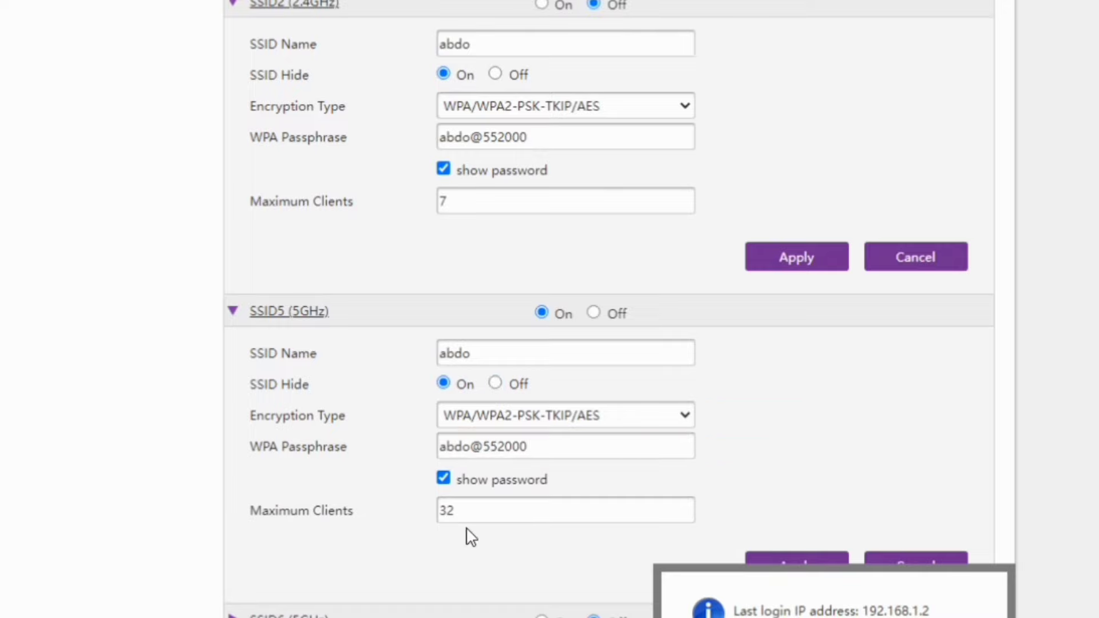
{"action": "triple_click", "coordinate": [476, 512]}
{"action": "type", "text": "7"}
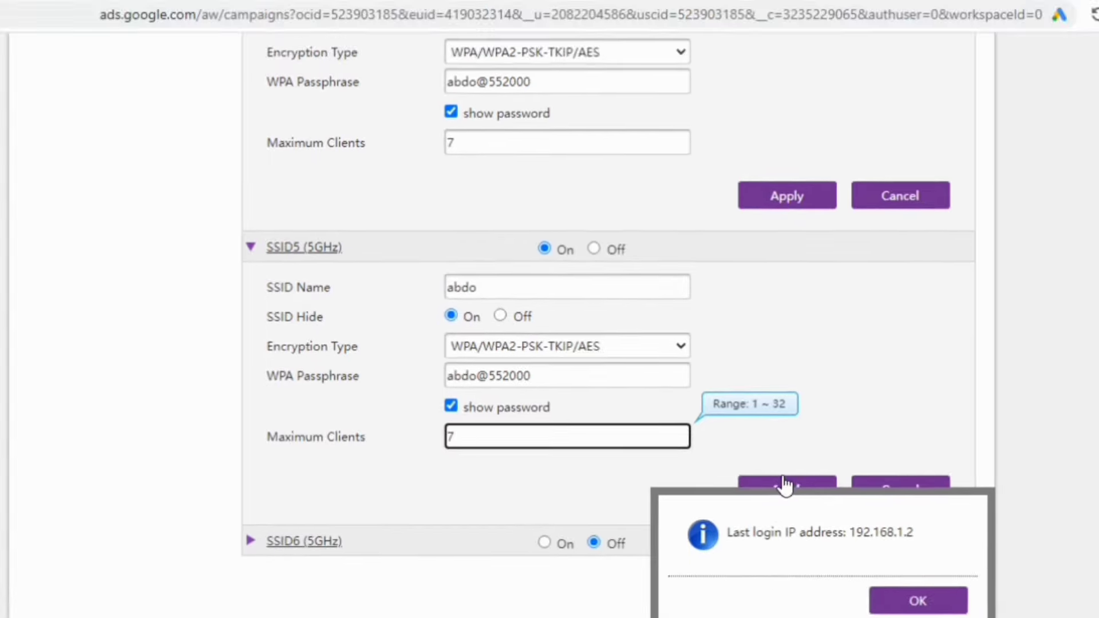
{"action": "left_click", "coordinate": [783, 479]}
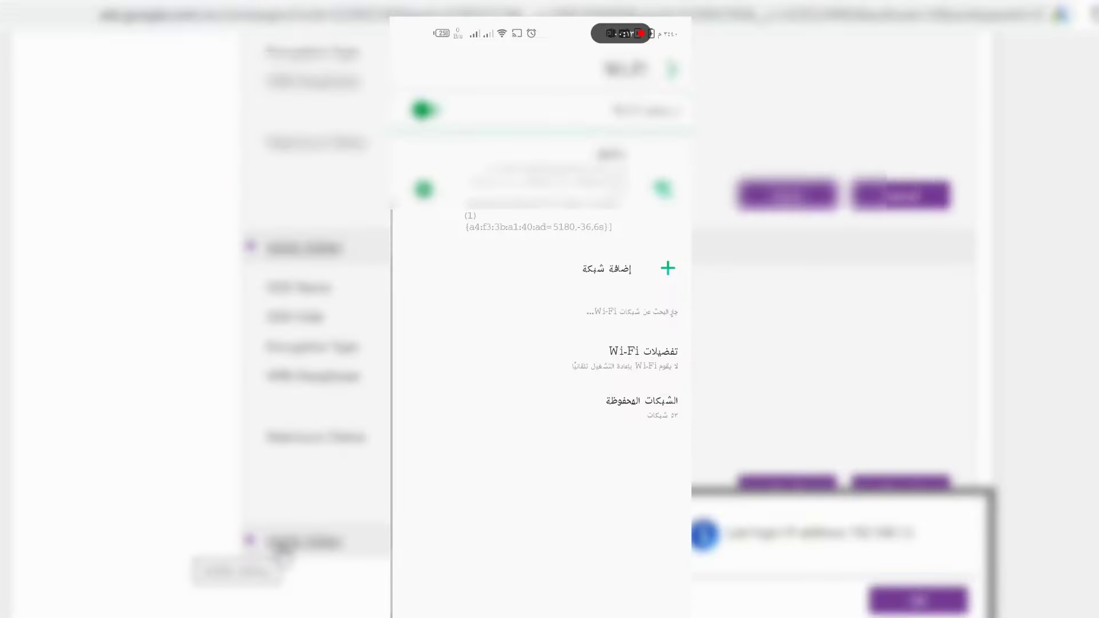
{"action": "left_click", "coordinate": [607, 268]}
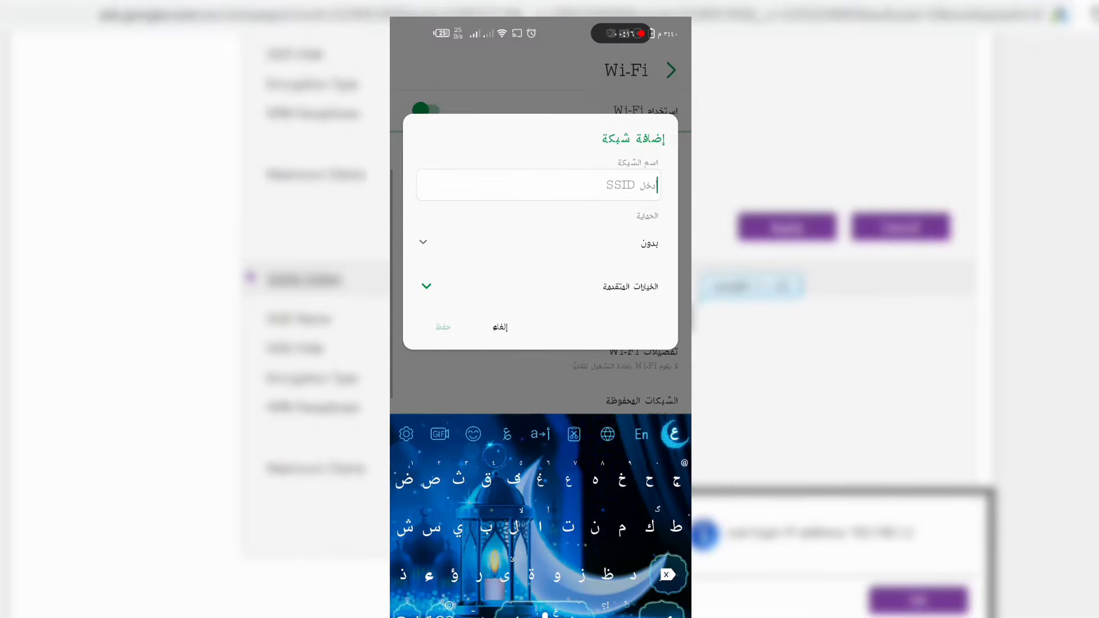
On the phone, enter the new network name with WPA/WPA2 PSK security.
{"action": "type", "text": "abdo"}
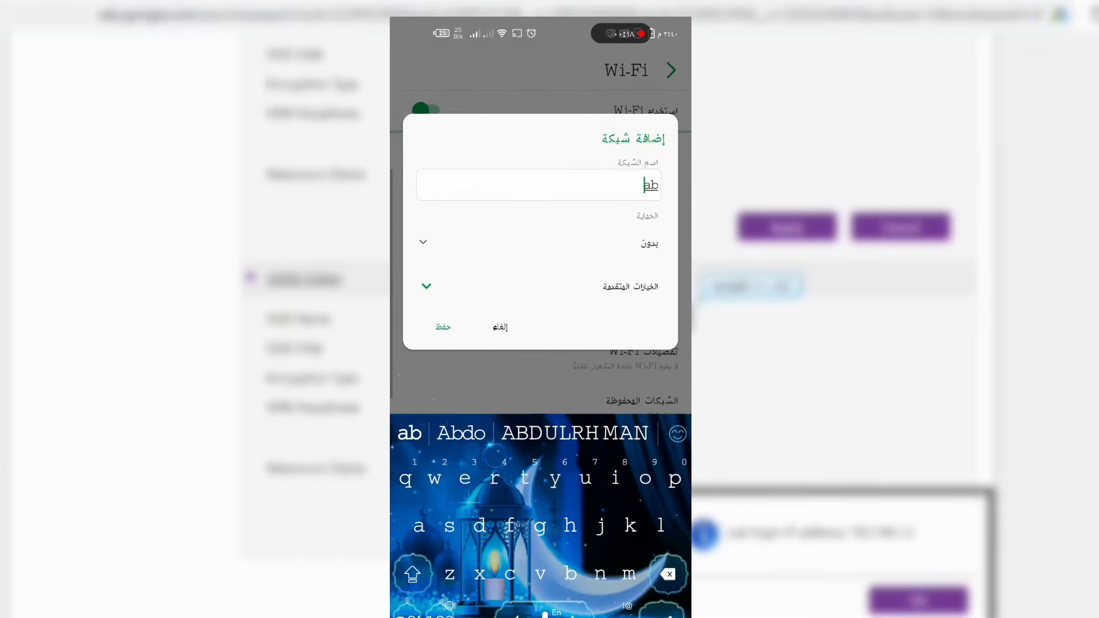
{"action": "left_click", "coordinate": [649, 243]}
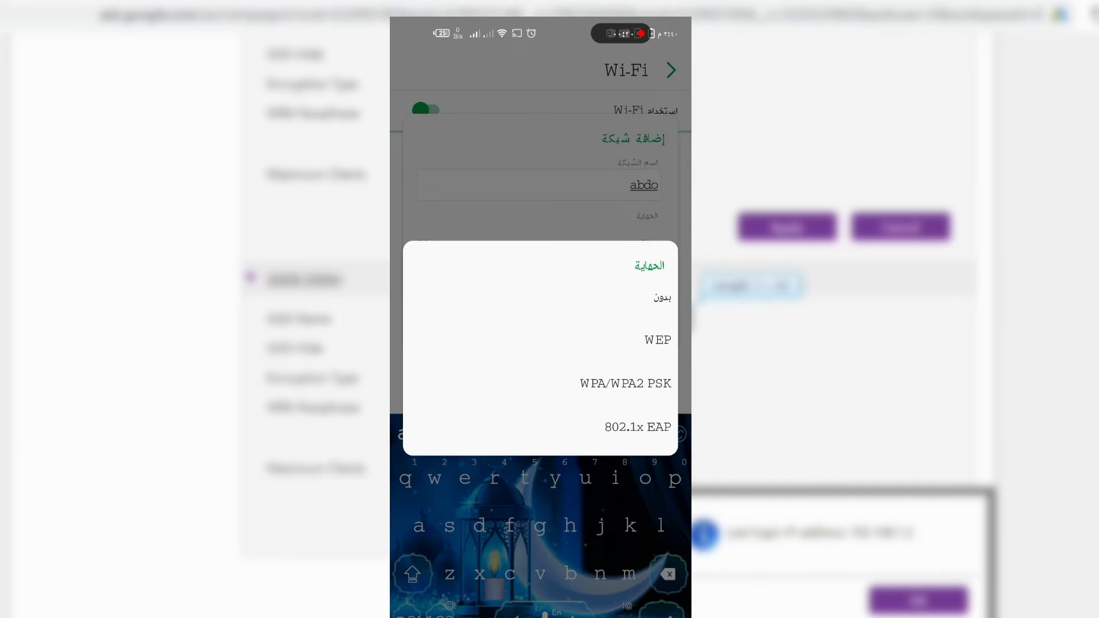
{"action": "left_click", "coordinate": [540, 385]}
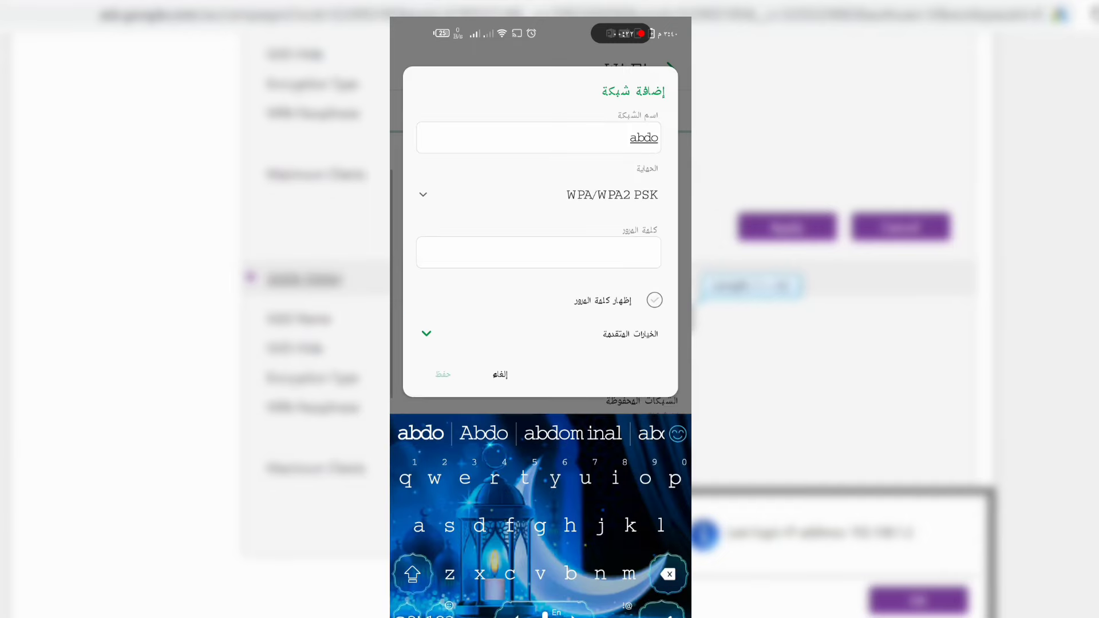
{"action": "left_click", "coordinate": [654, 300]}
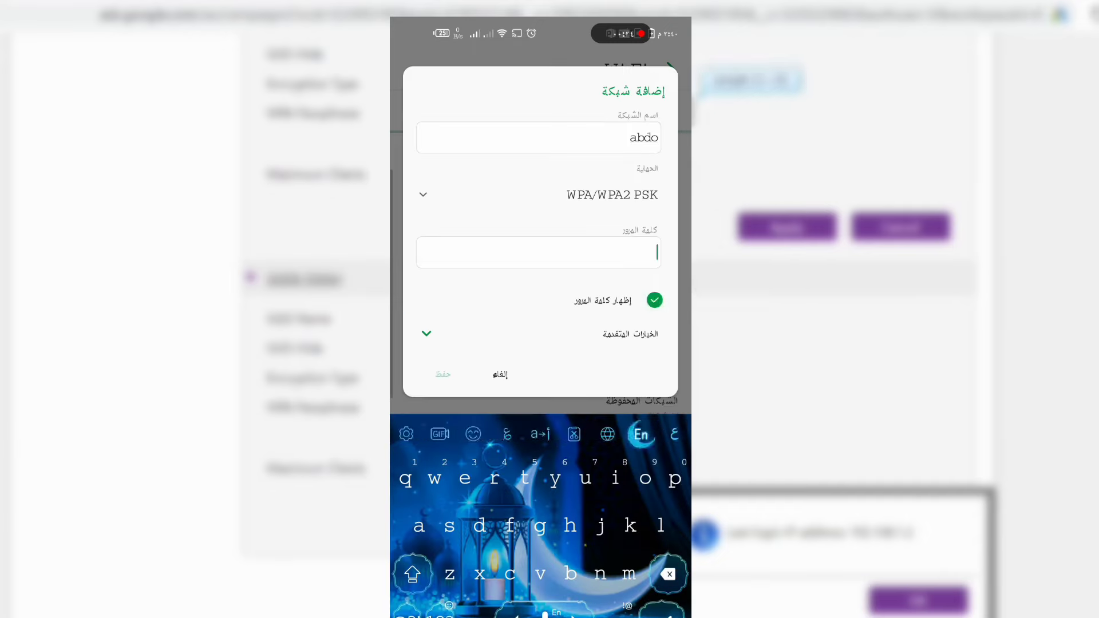
{"action": "left_click", "coordinate": [612, 194]}
{"action": "left_click", "coordinate": [626, 383]}
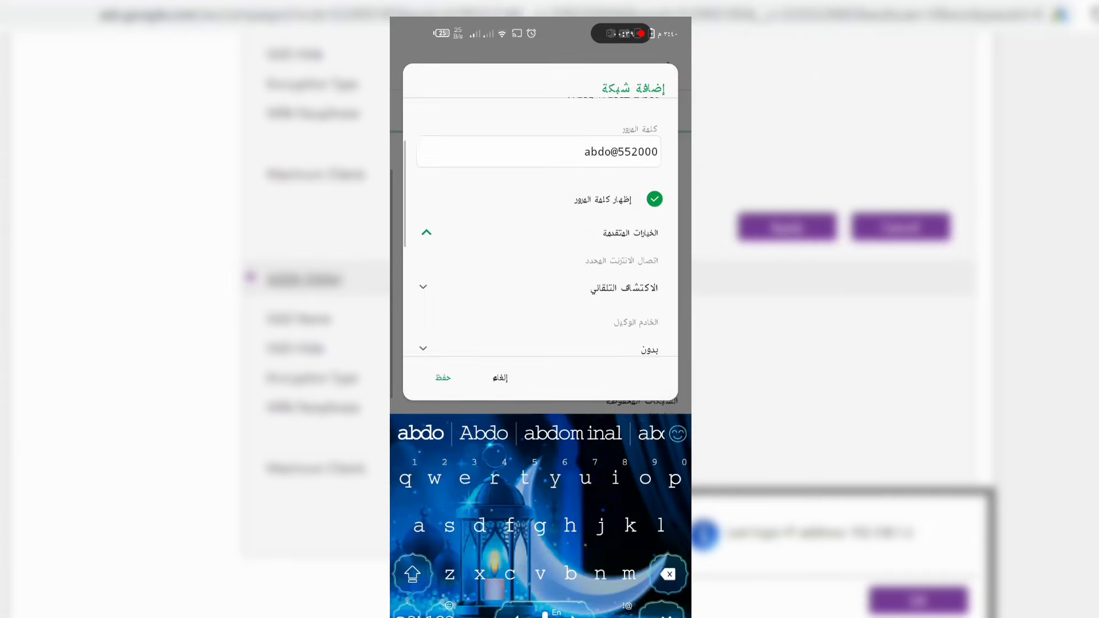
Set Hidden network to Yes under Advanced and save the network.
{"action": "scroll", "coordinate": [541, 229], "scroll_direction": "down", "scroll_amount": 3}
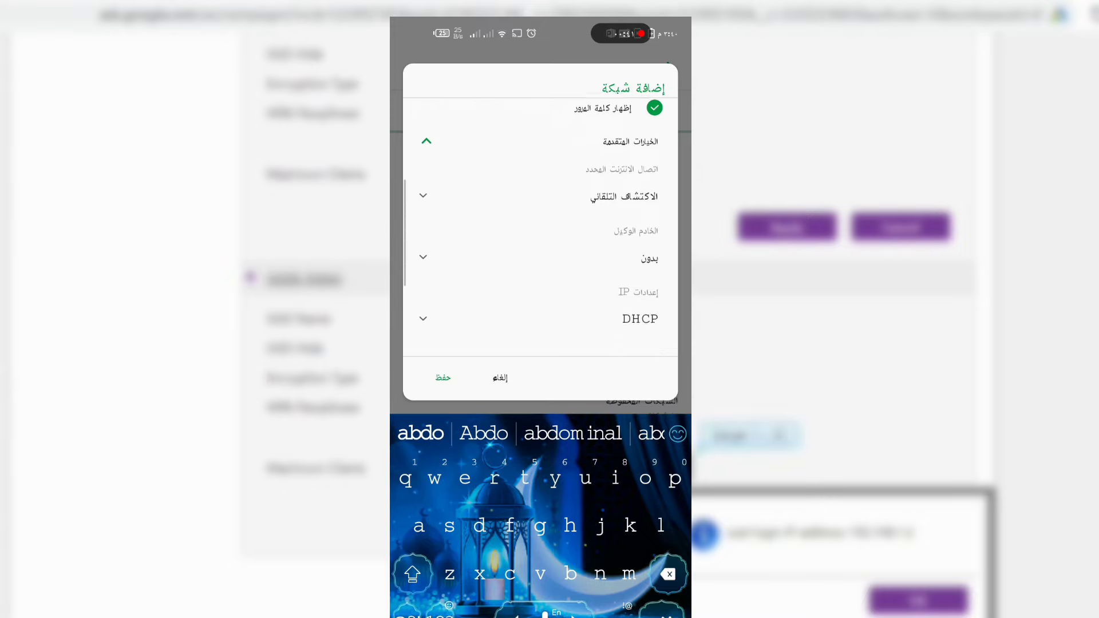
{"action": "scroll", "coordinate": [540, 229], "scroll_direction": "down", "scroll_amount": 3}
{"action": "left_click", "coordinate": [541, 282]}
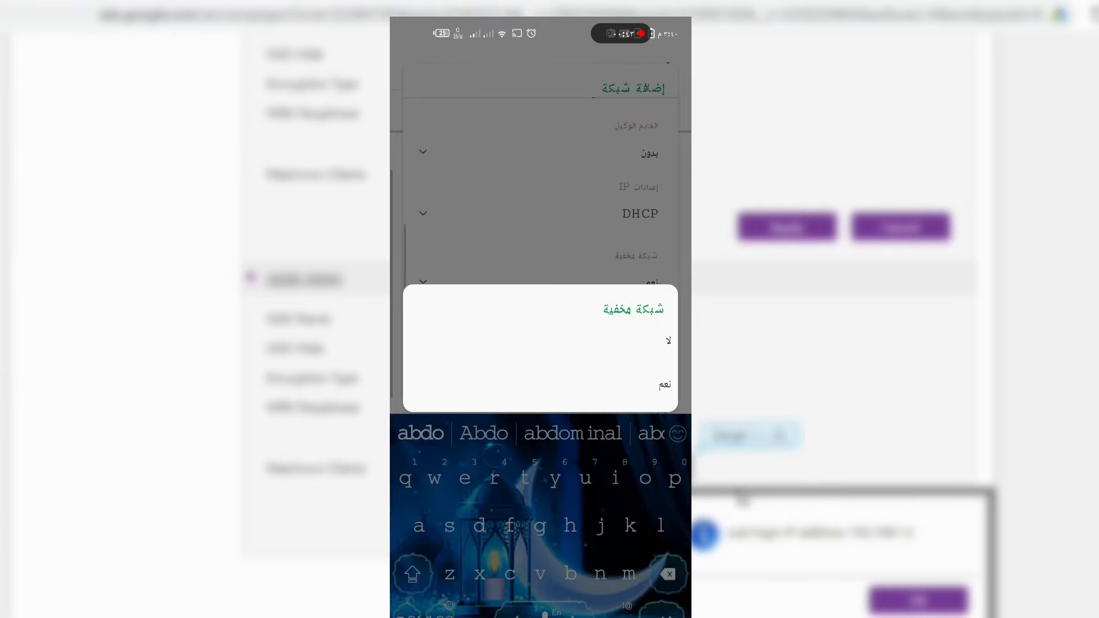
{"action": "left_click", "coordinate": [665, 384]}
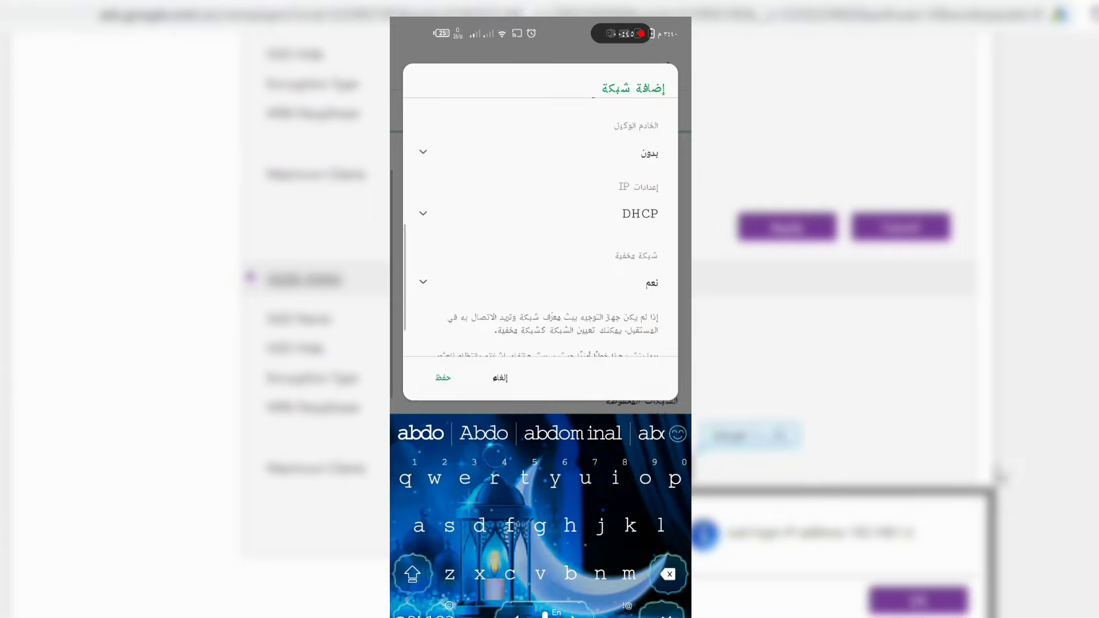
{"action": "left_click", "coordinate": [443, 378]}
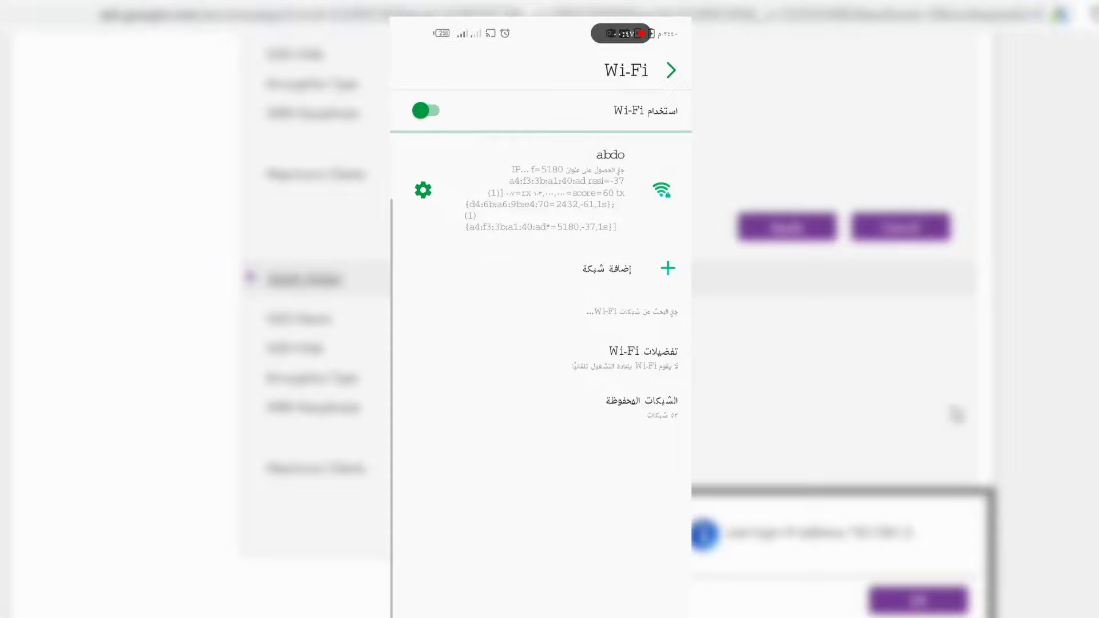